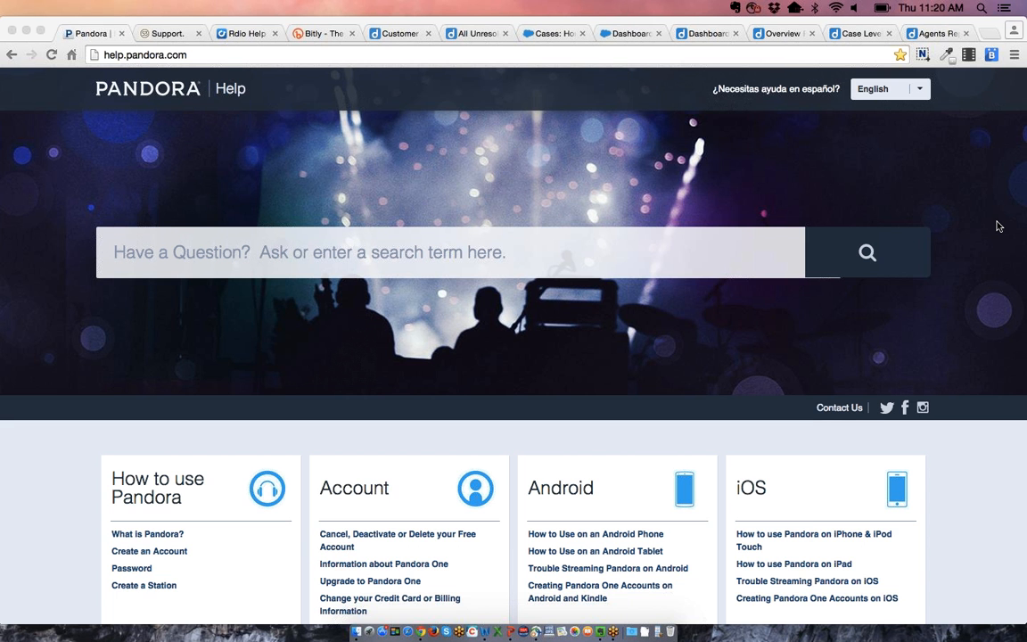
Enter "deleting a station" in the Pandora help search to view suggested articles, and look over the help topic categories.
scroll(999, 227, down, 1)
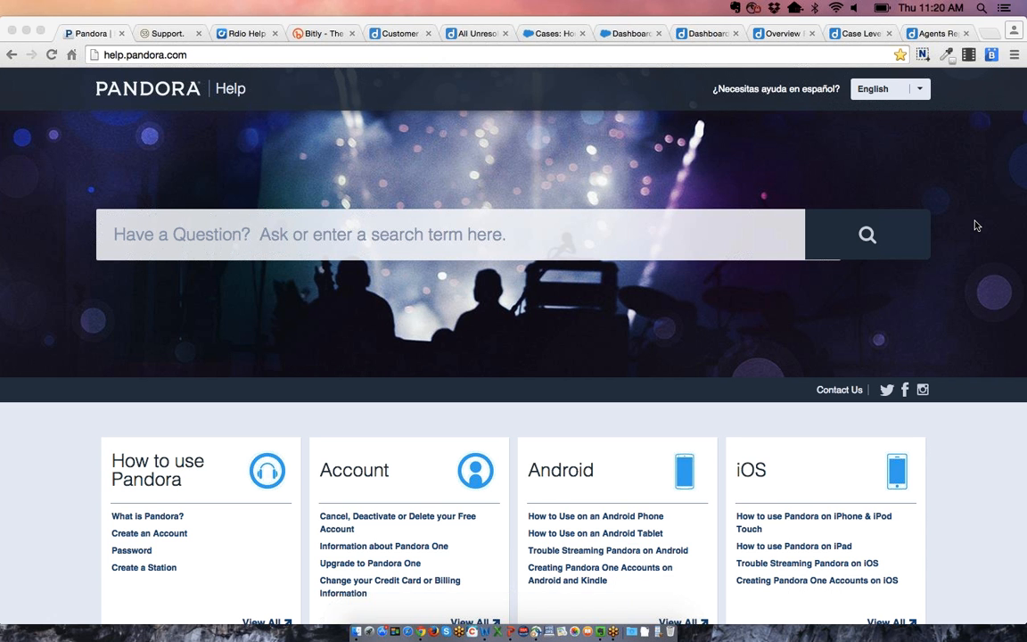
click(591, 239)
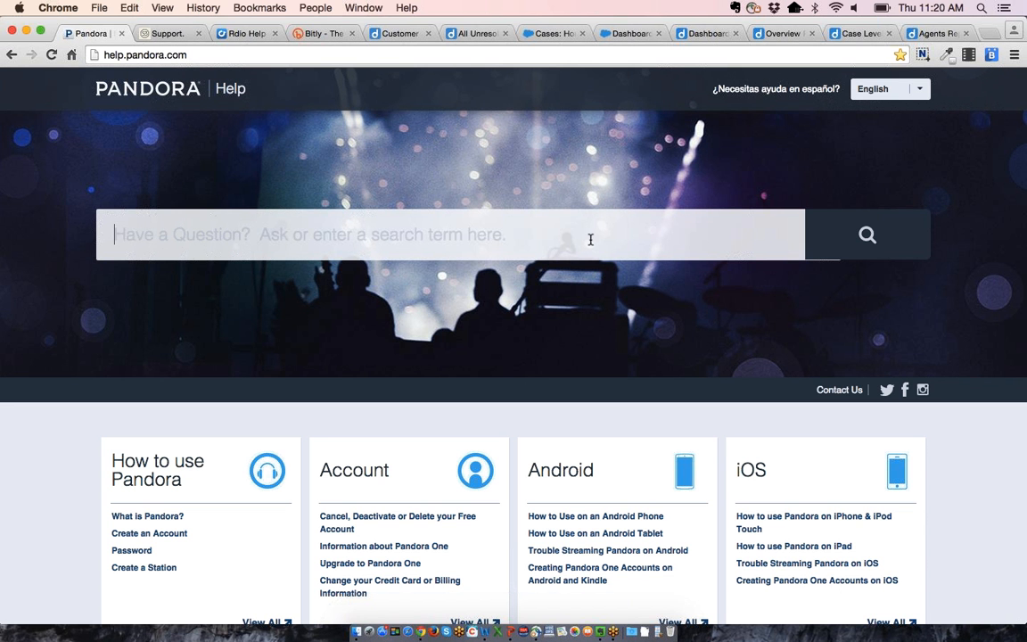
text(deleti)
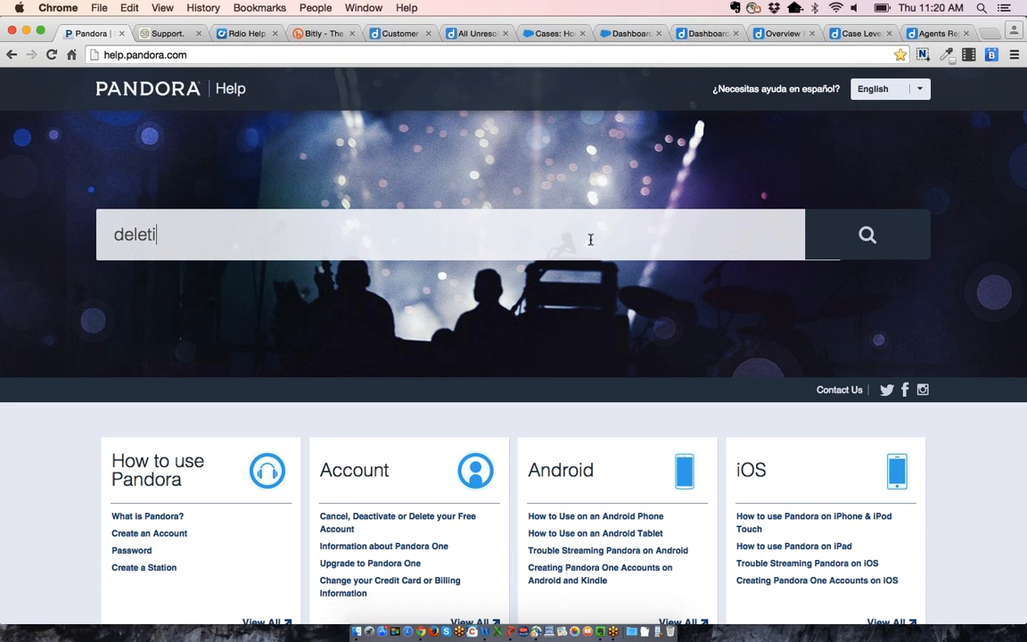
text(ng a station)
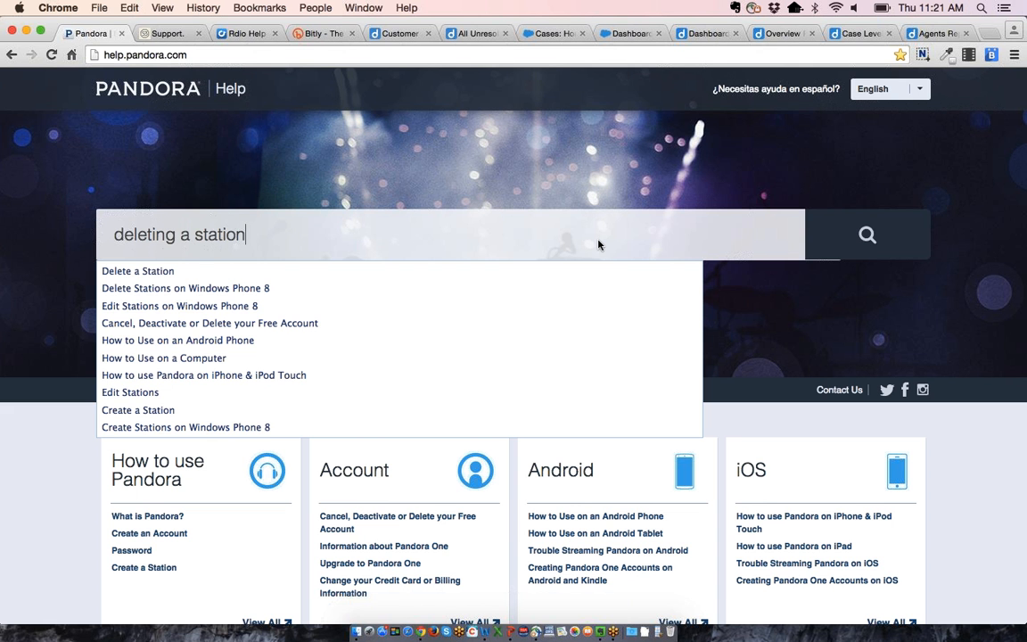
click(972, 443)
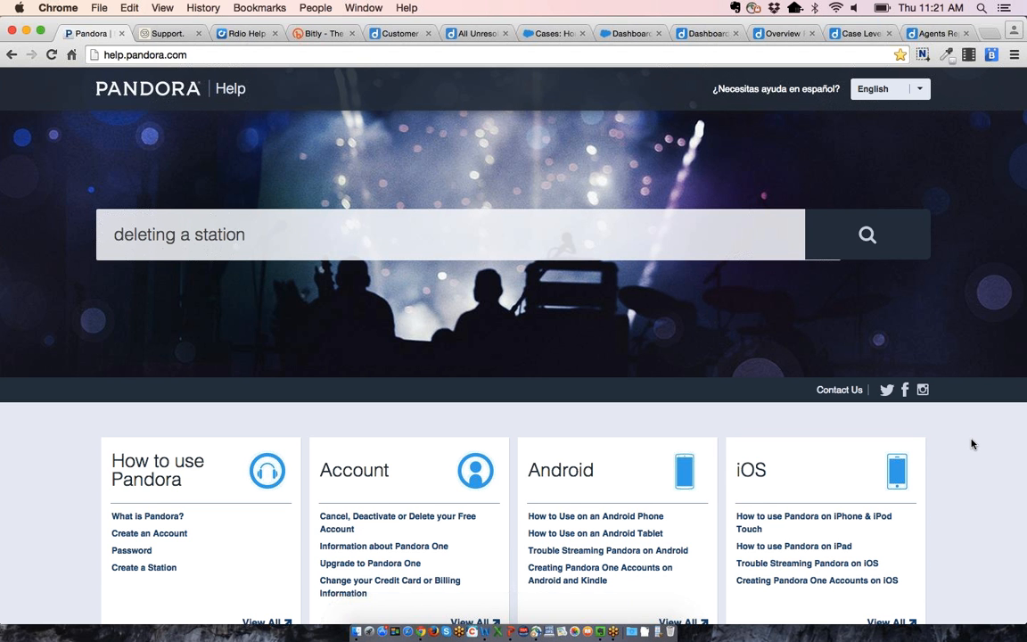
scroll(972, 443, down, 3)
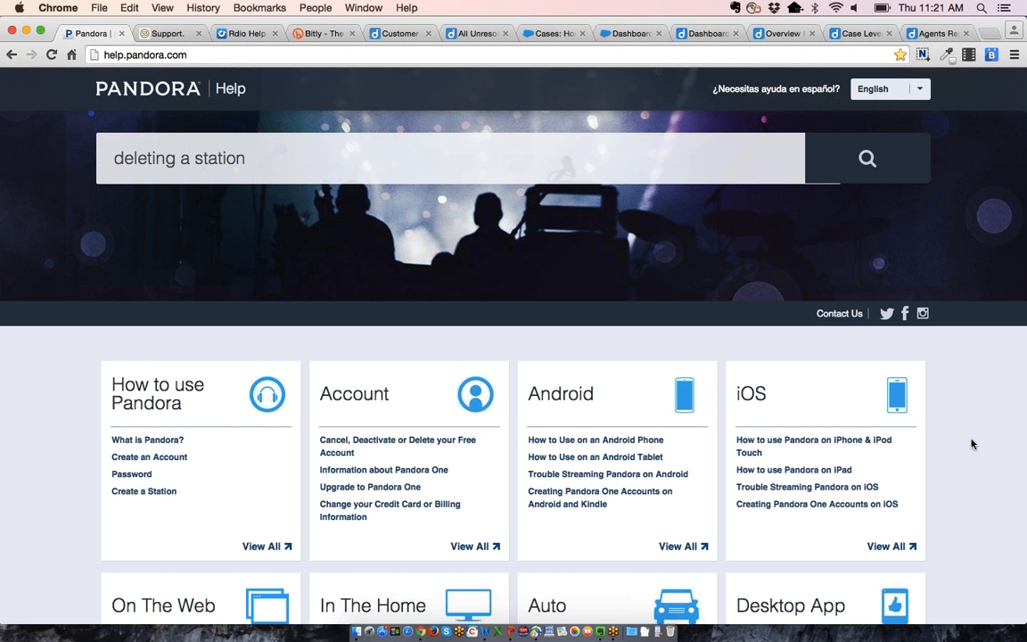
scroll(972, 443, down, 7)
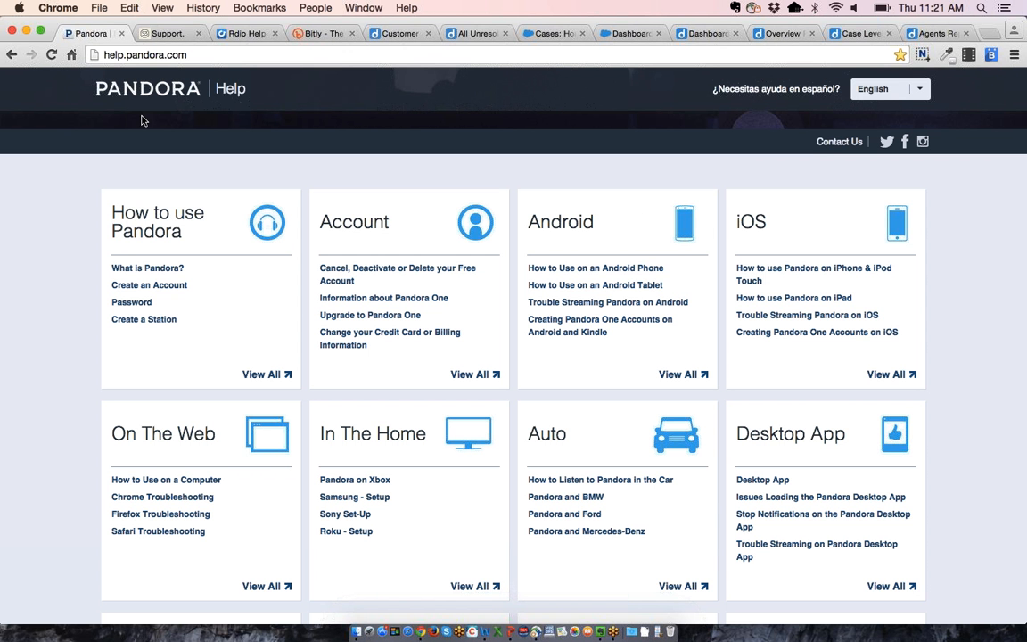
Open the Basic Features article under Using Paper on the FiftyThree support site and look through its contents.
click(158, 33)
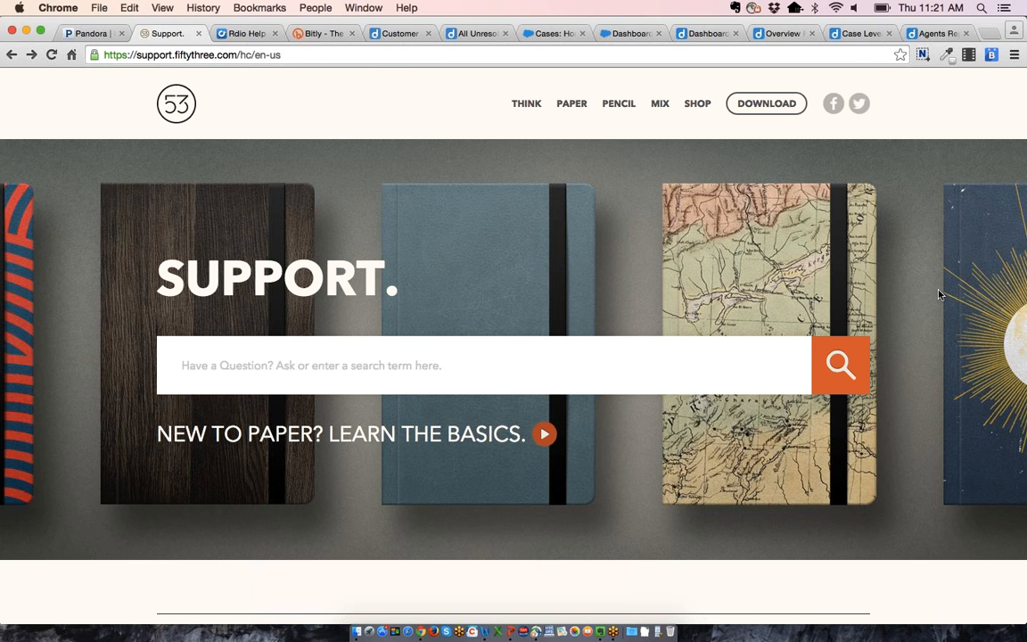
scroll(939, 294, down, 5)
scroll(939, 295, down, 3)
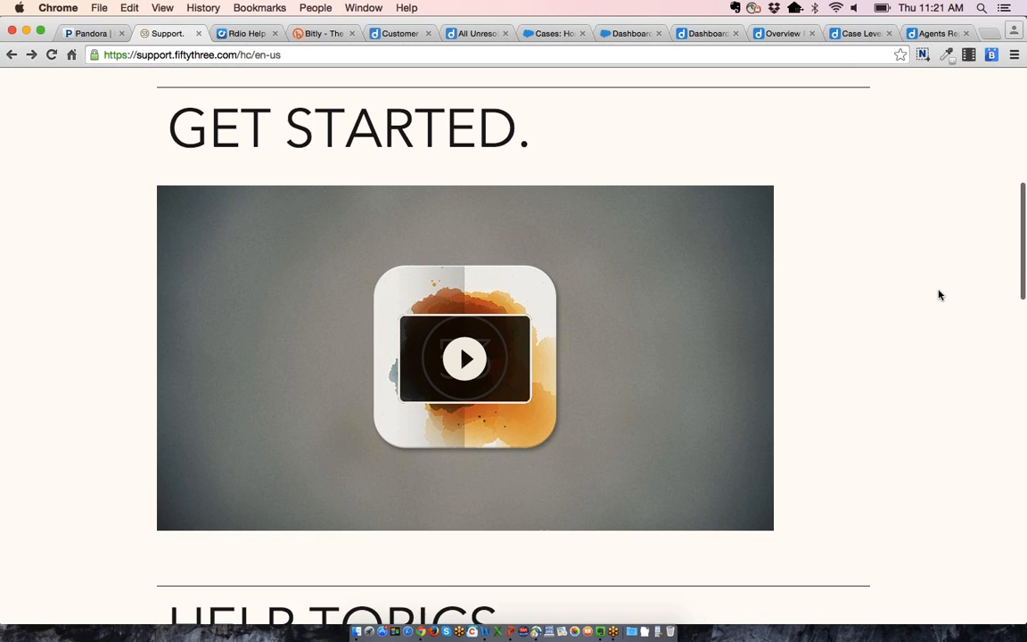
scroll(939, 295, down, 3)
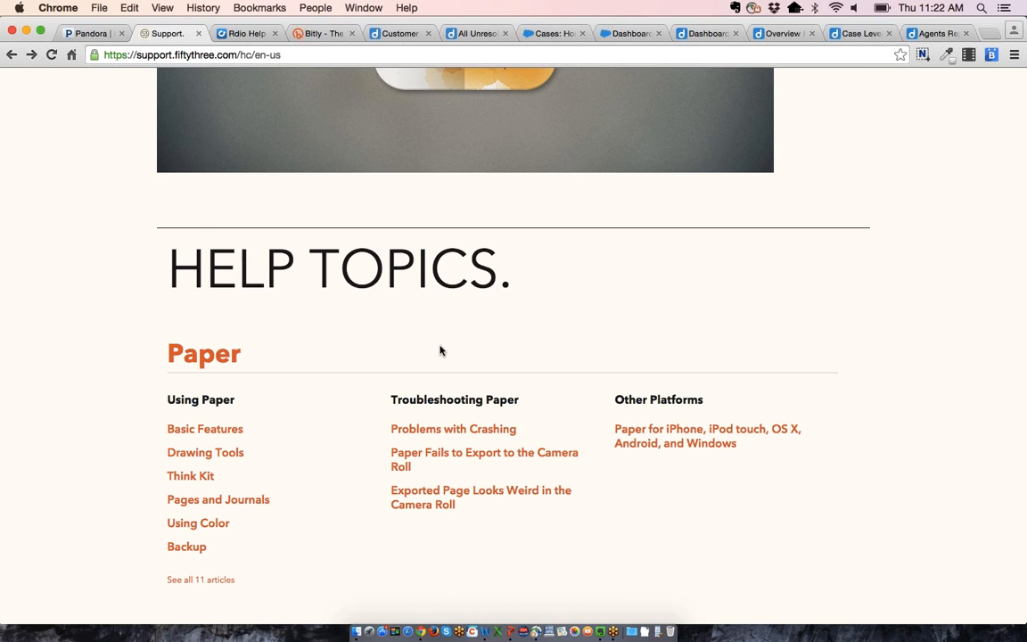
click(238, 431)
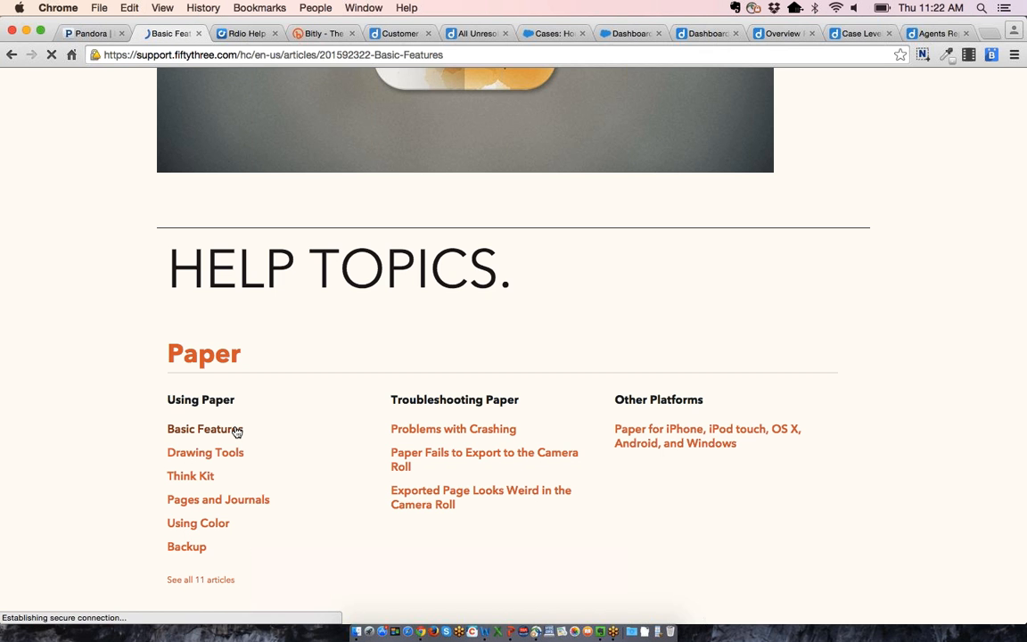
scroll(897, 279, down, 7)
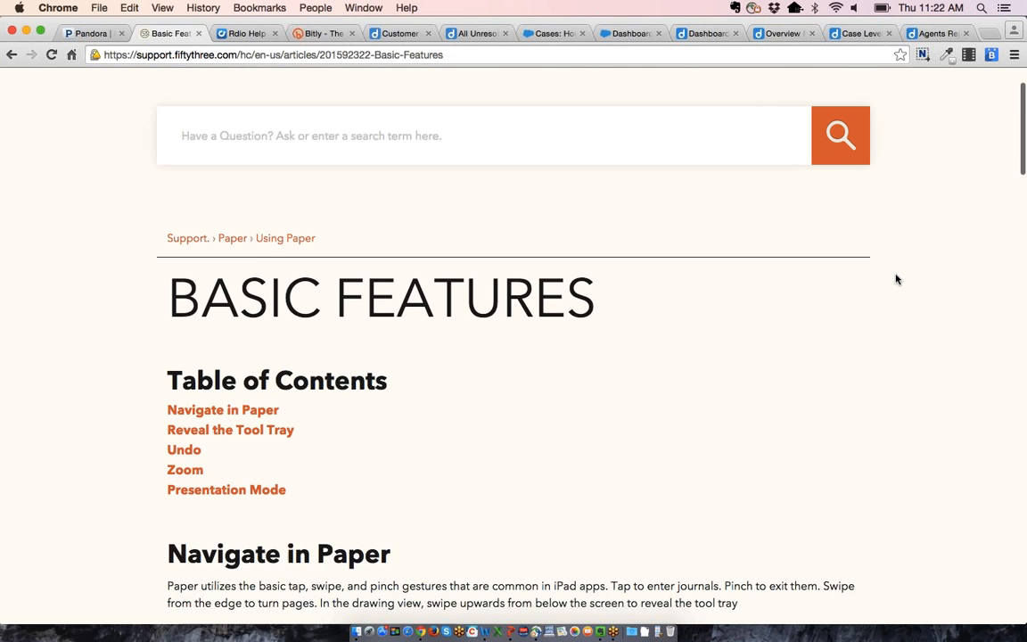
scroll(896, 279, down, 5)
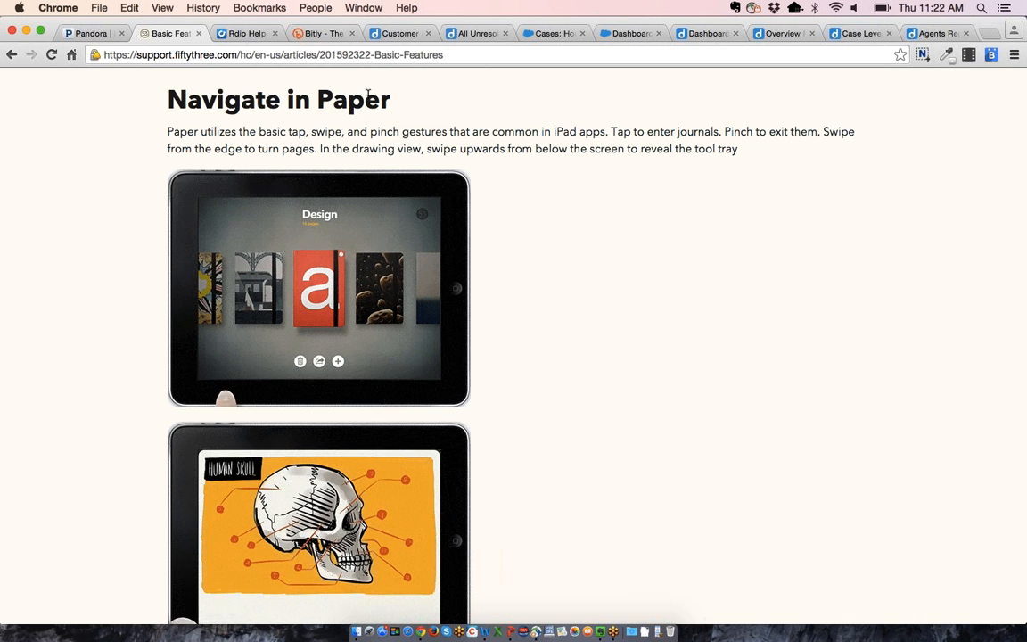
Open the General community discussions in the Rdio Help Center and view the posted questions.
click(247, 34)
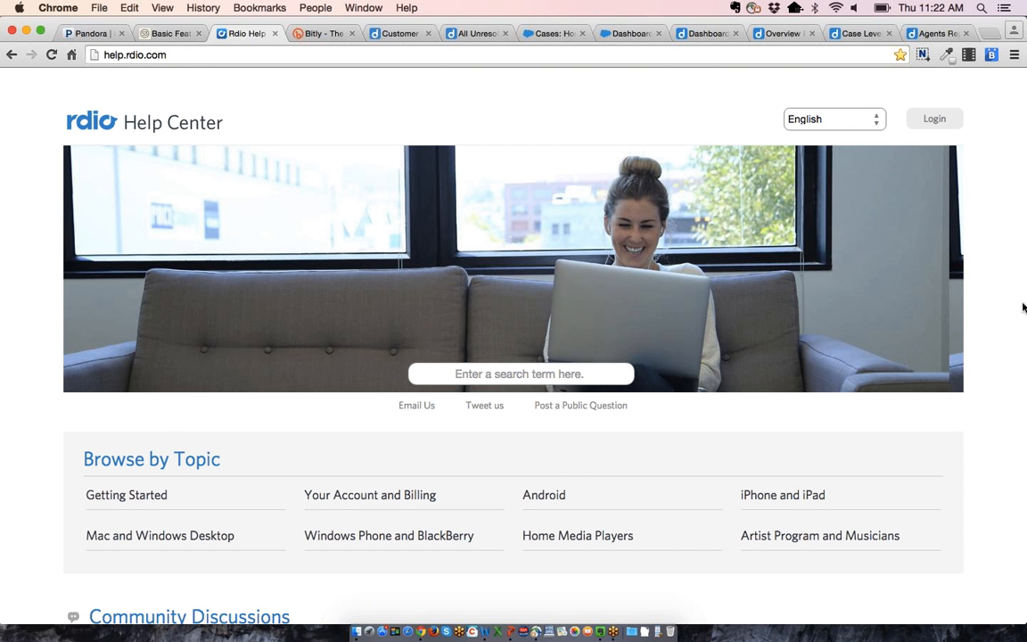
scroll(1024, 308, down, 5)
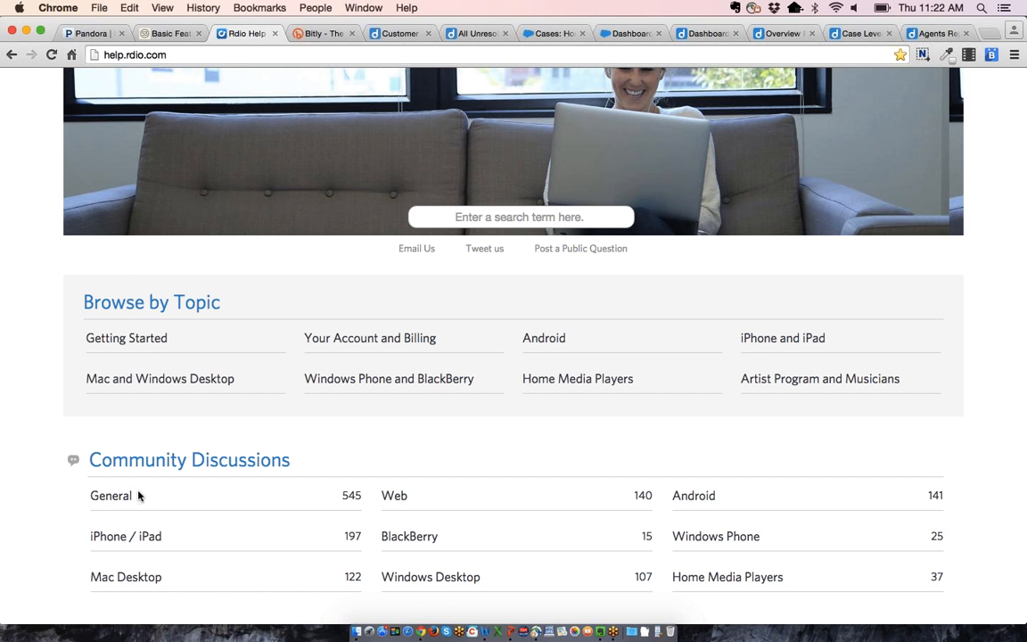
click(96, 496)
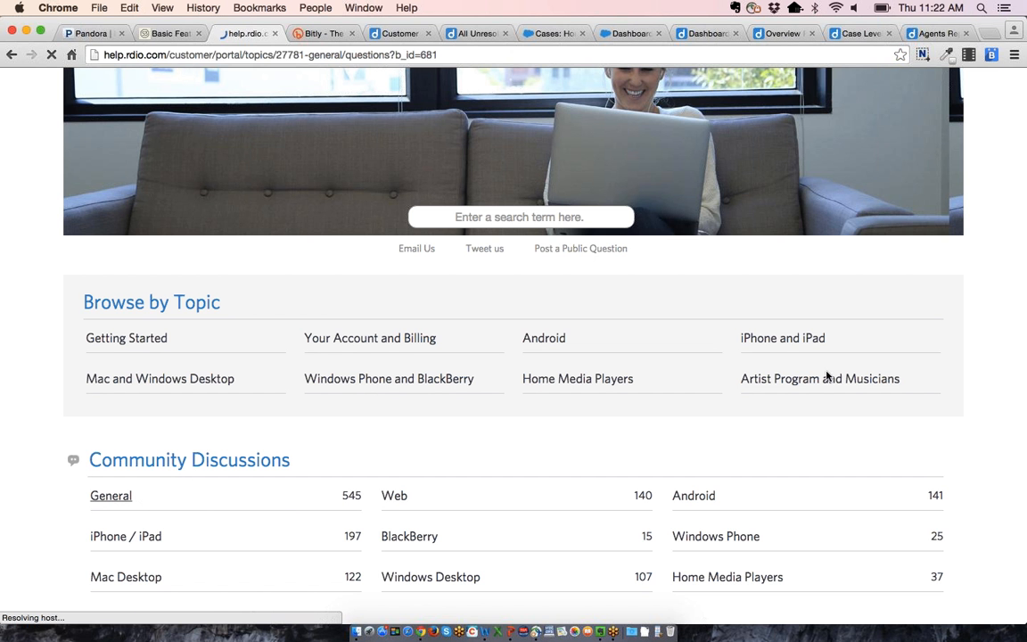
scroll(919, 363, down, 1)
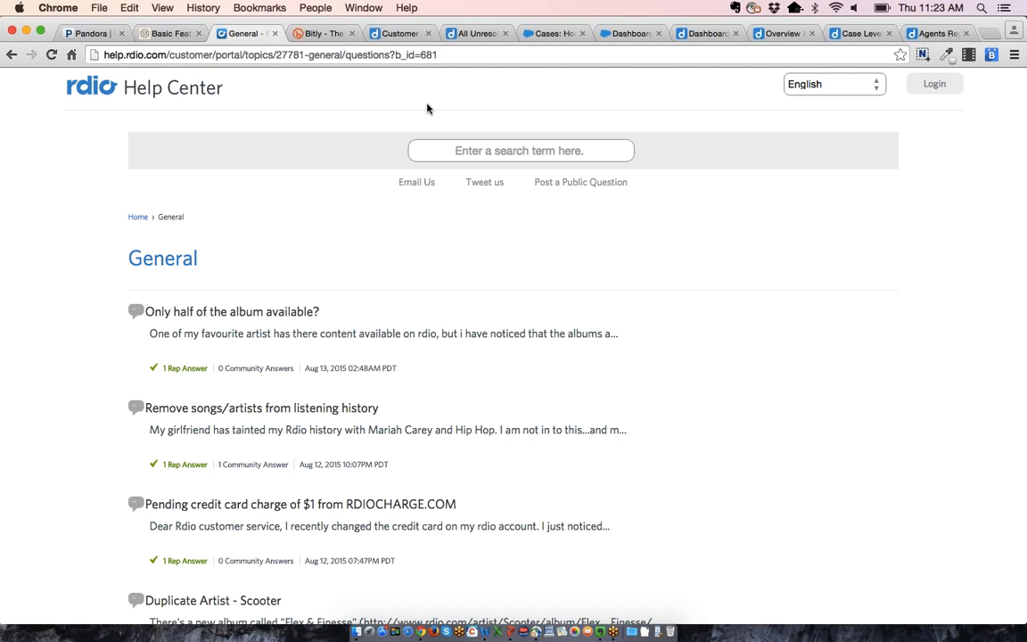
Open the Clients help section of the Bitly Knowledge Base.
click(332, 33)
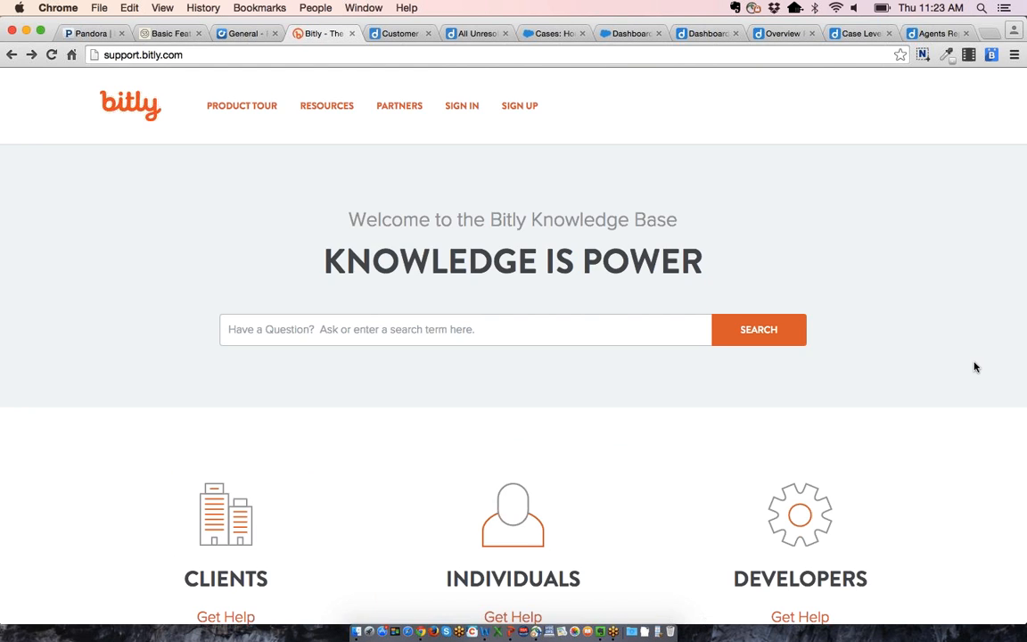
scroll(975, 366, down, 2)
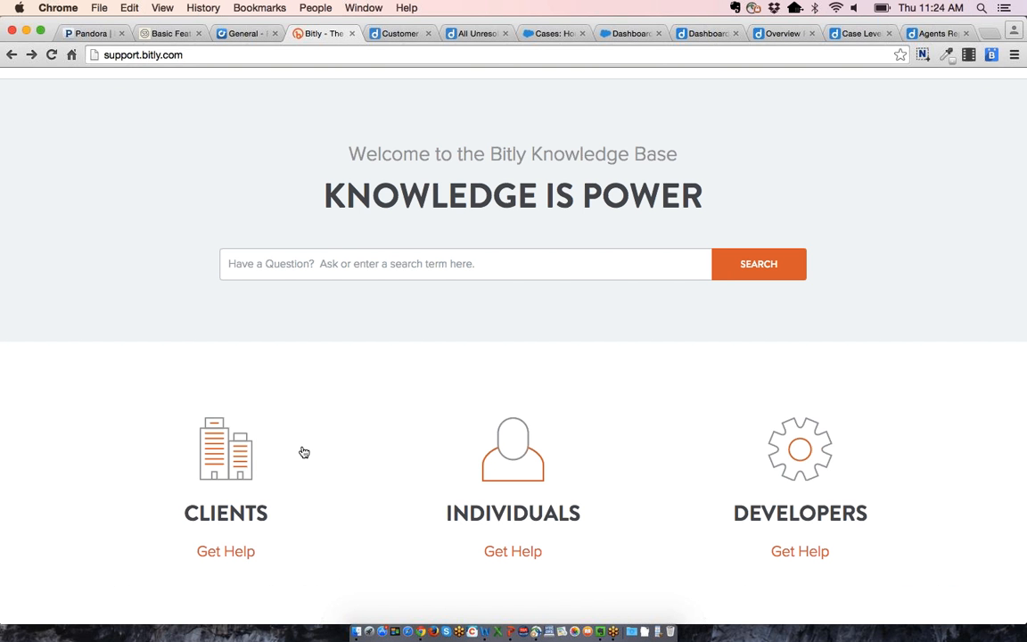
click(250, 479)
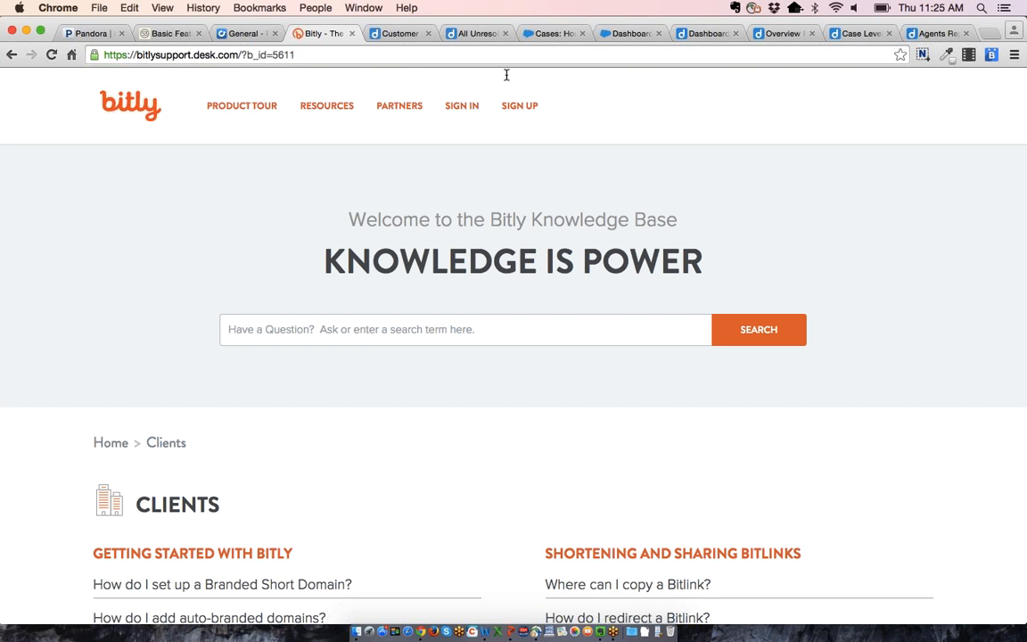
Open the Learn area of the sample customer portal and check its responsive layout by narrowing the browser window, restoring full size after.
click(392, 33)
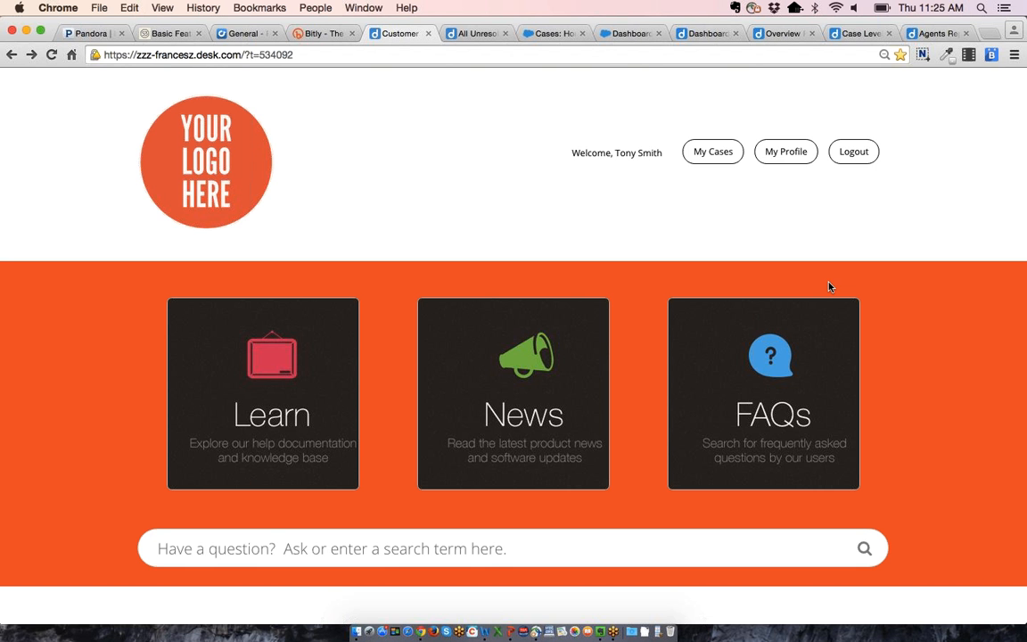
click(297, 374)
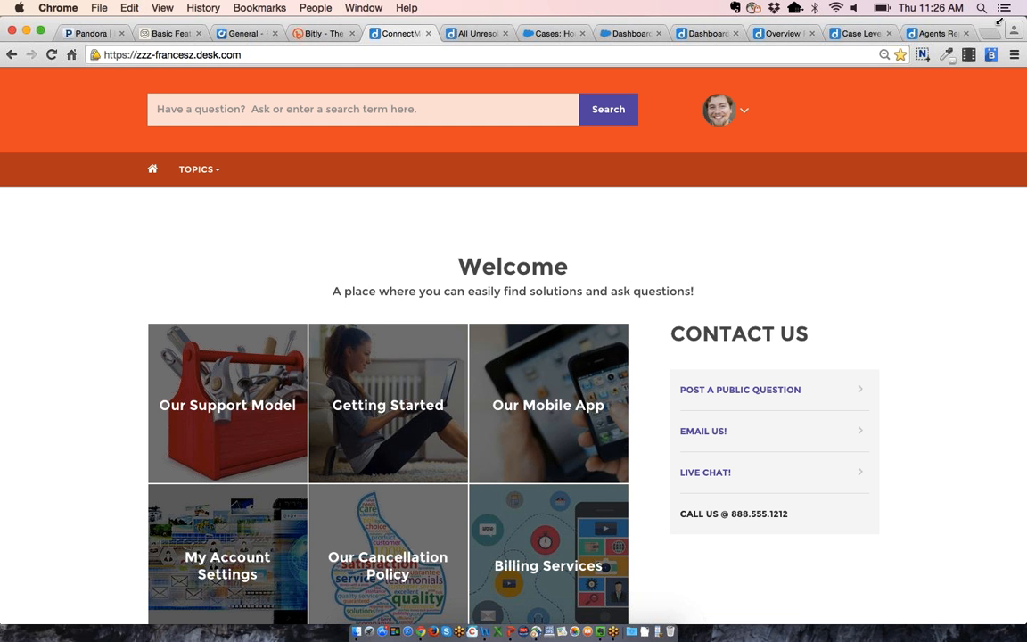
drag(999, 22, 432, 55)
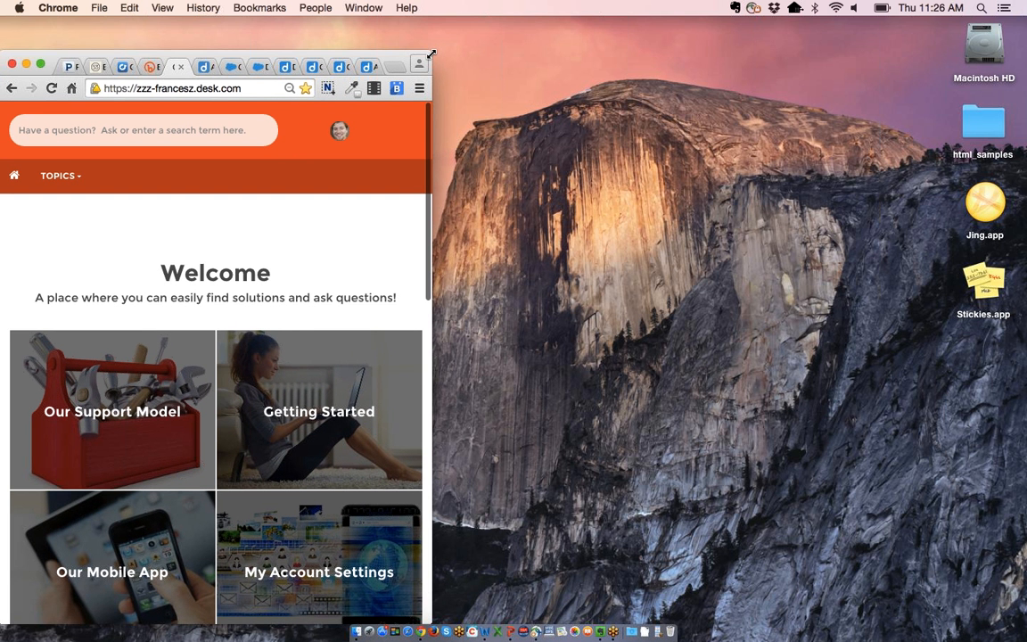
drag(431, 55, 1026, 2)
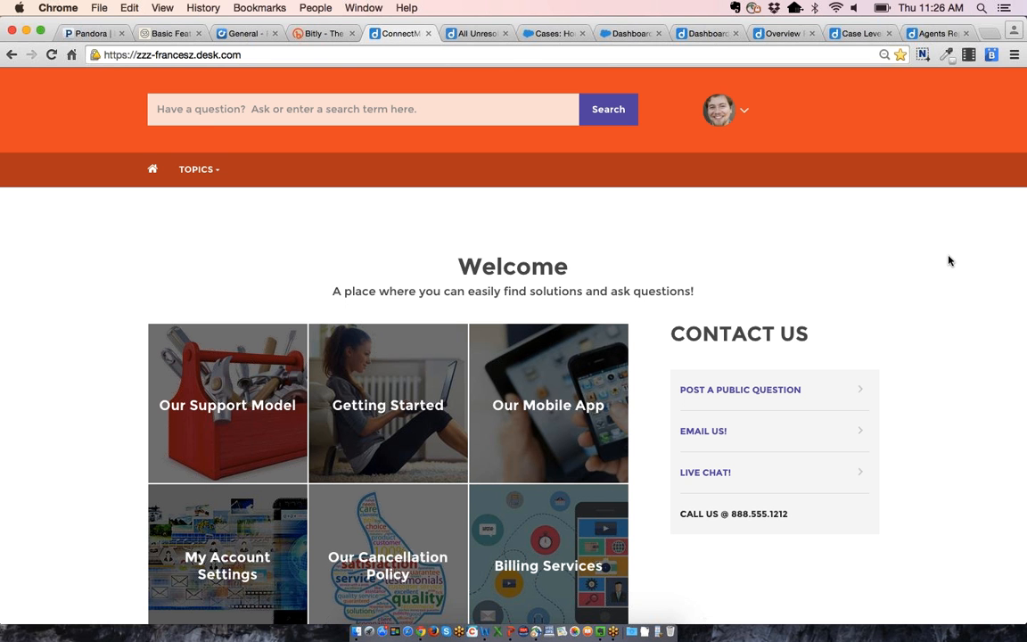
Open the signed-in customer's My Cases list, limit it to active cases only, and view the available case range filters.
scroll(947, 259, down, 2)
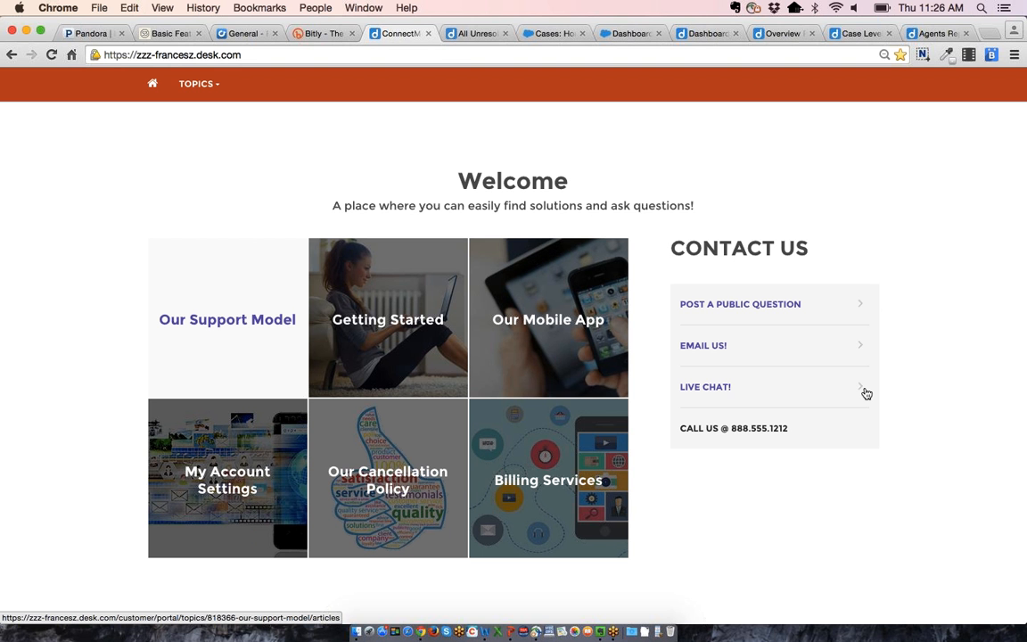
scroll(865, 393, up, 2)
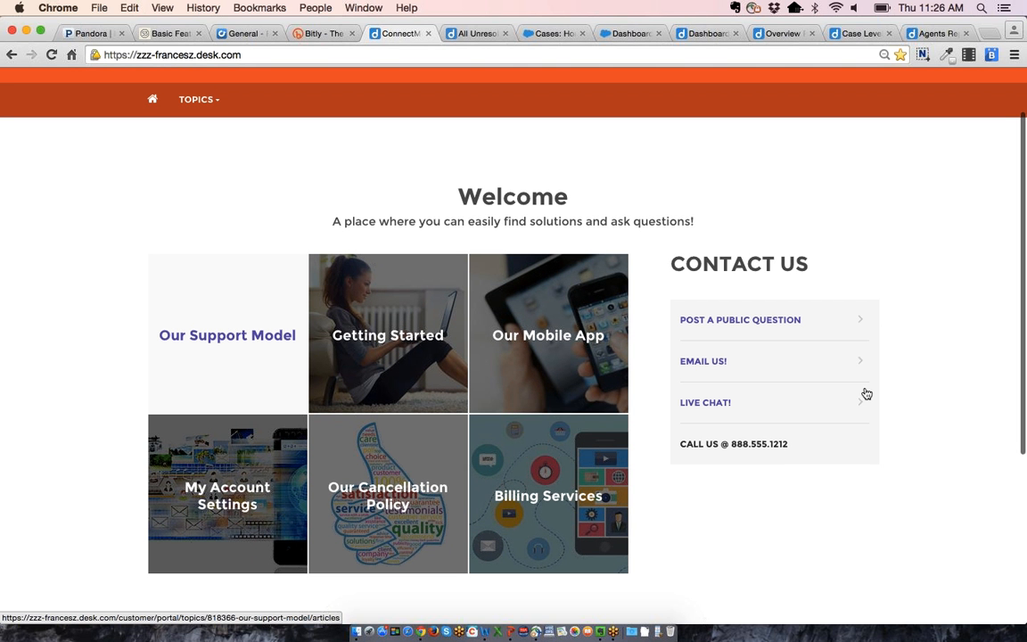
scroll(869, 356, up, 3)
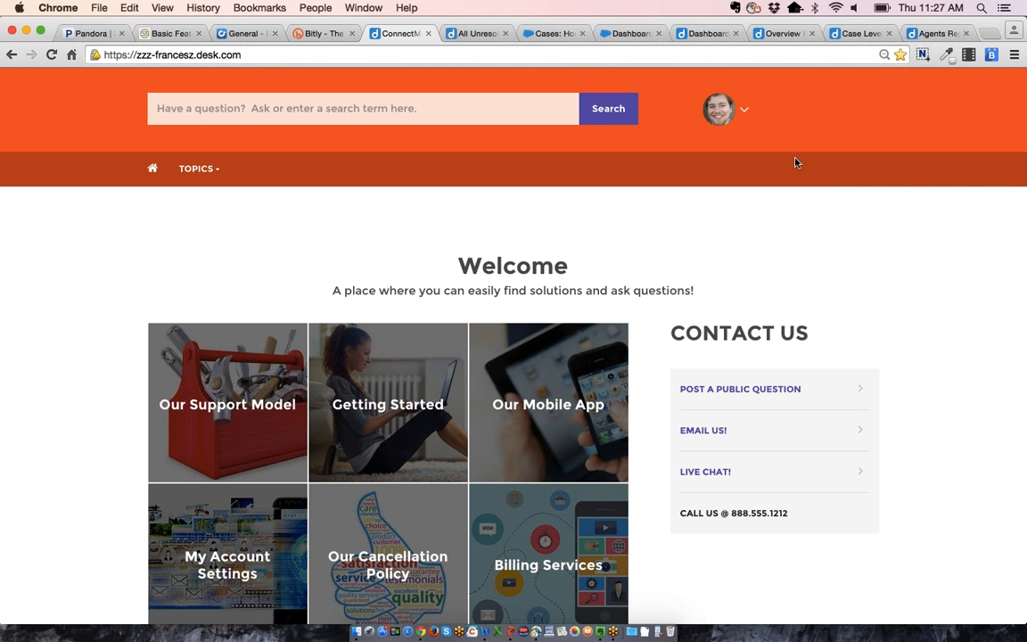
click(730, 110)
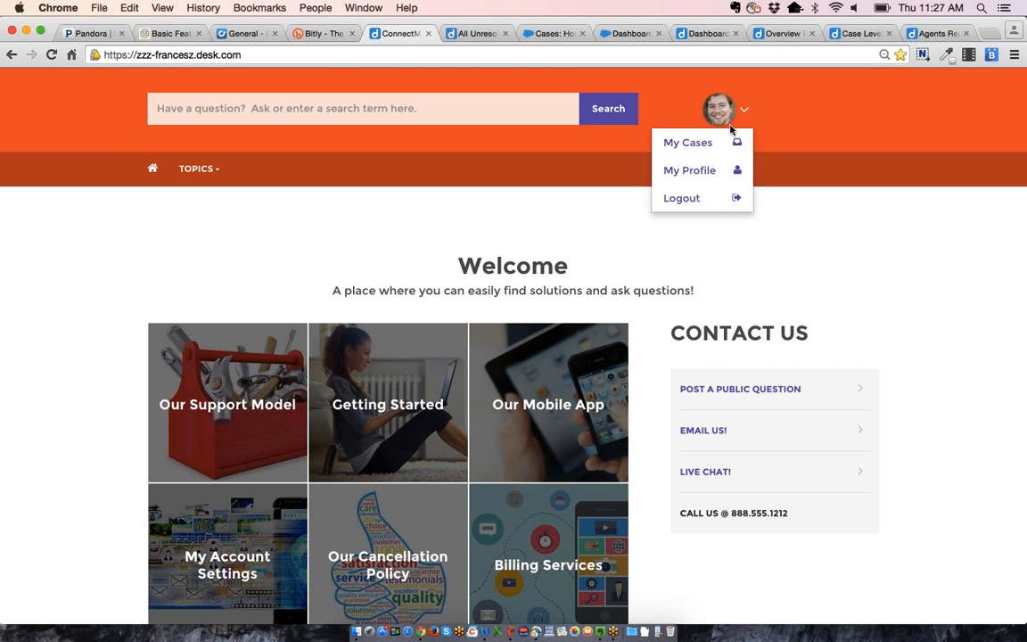
click(710, 145)
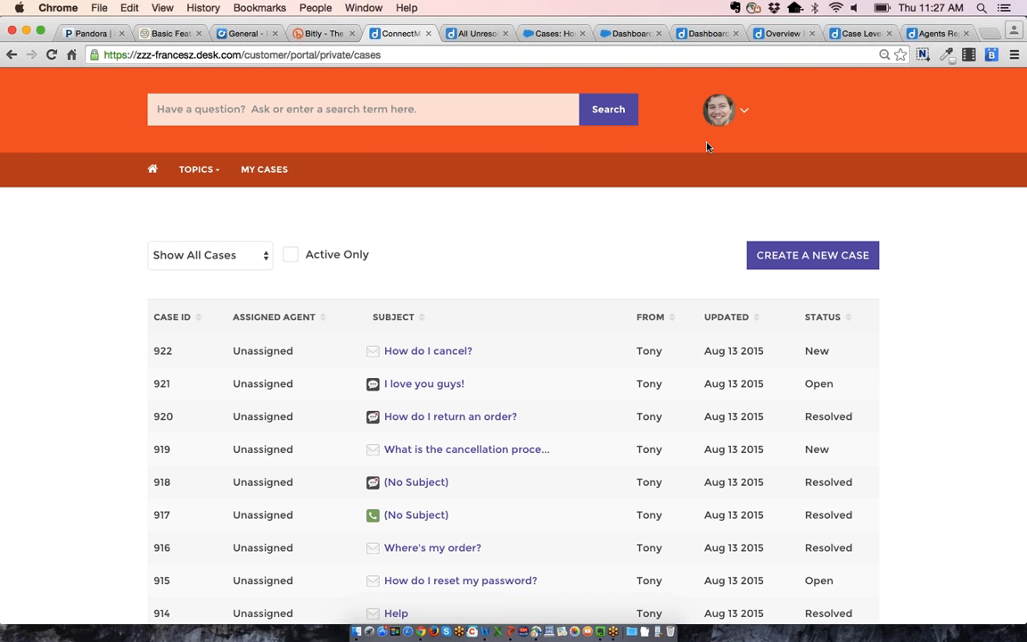
click(290, 256)
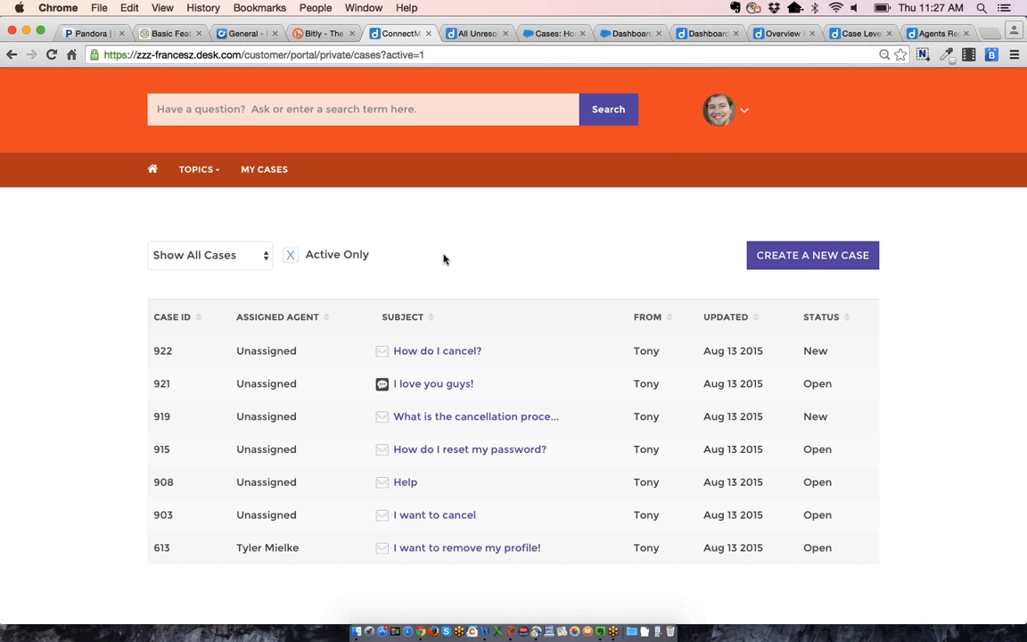
click(262, 257)
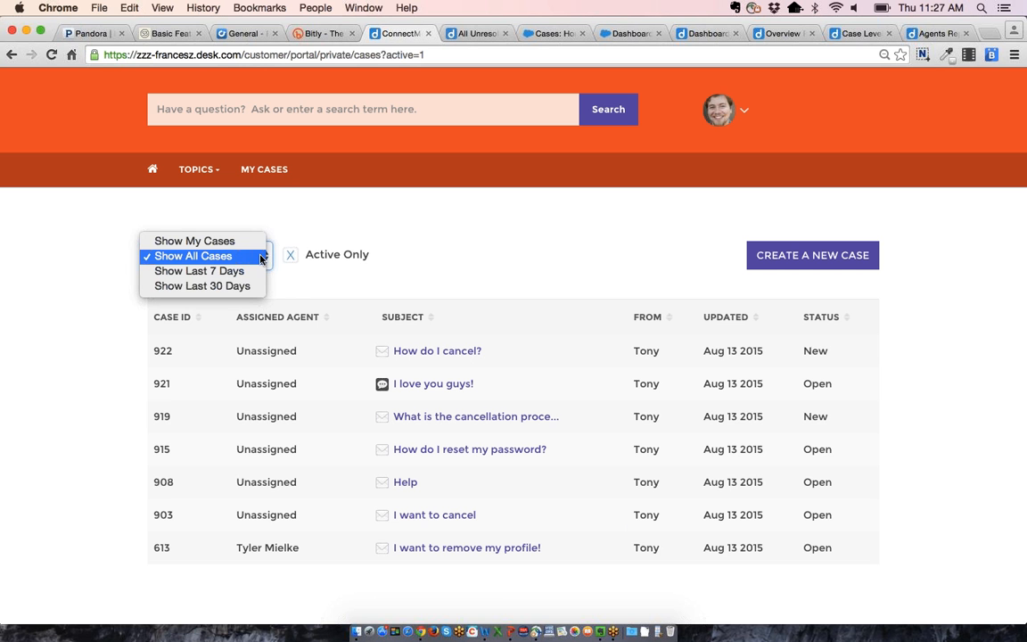
click(476, 261)
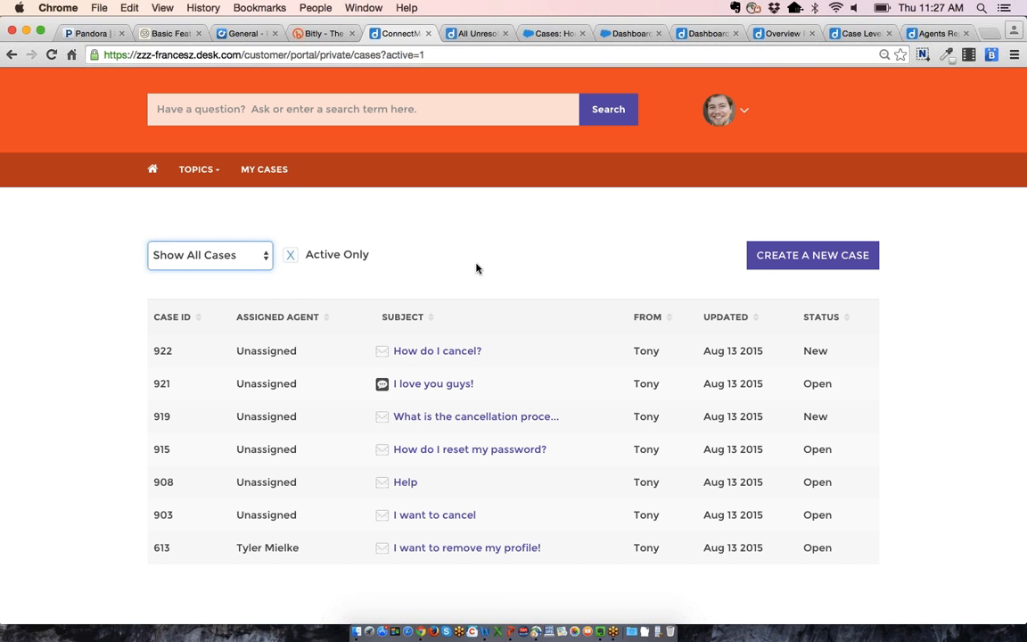
Open the "How do I cancel?" case and view its details and reply form.
click(454, 352)
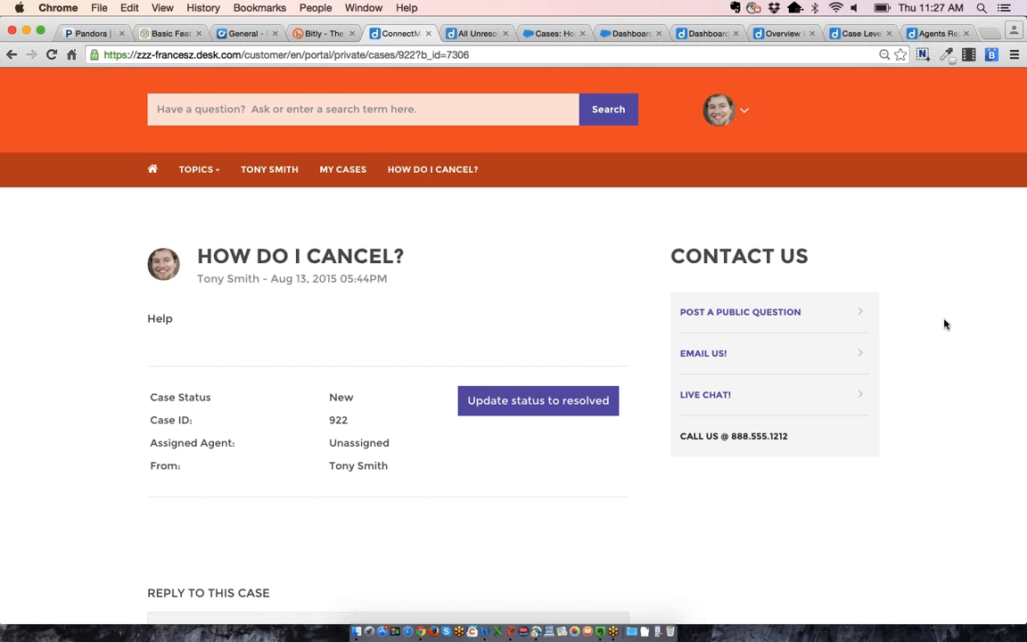
scroll(945, 325, down, 2)
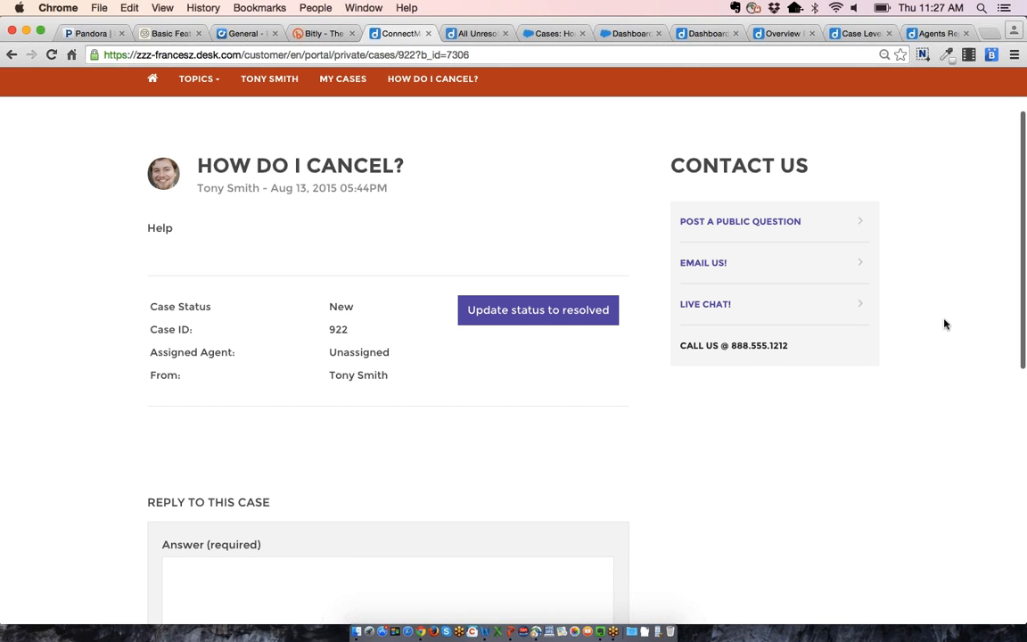
scroll(946, 325, down, 3)
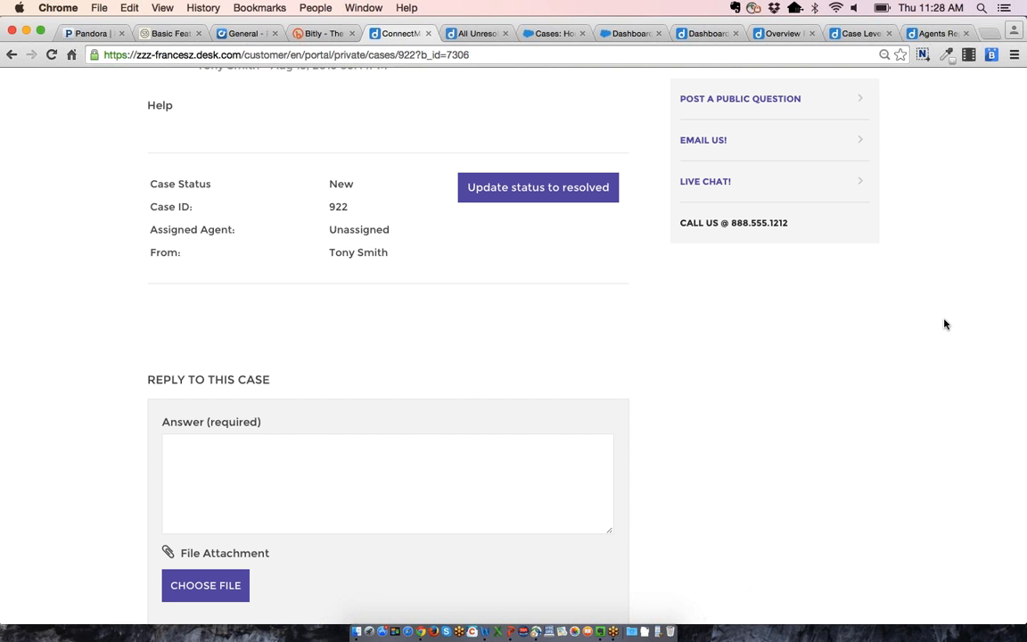
Open the Email Us contact form from the case page and view the available issue types.
scroll(945, 324, up, 5)
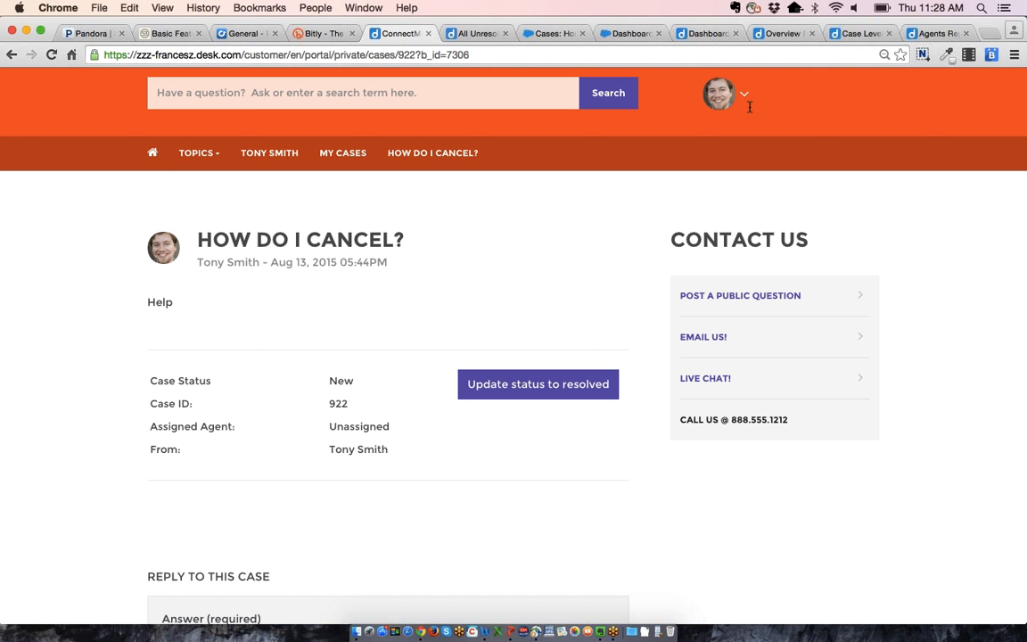
click(725, 343)
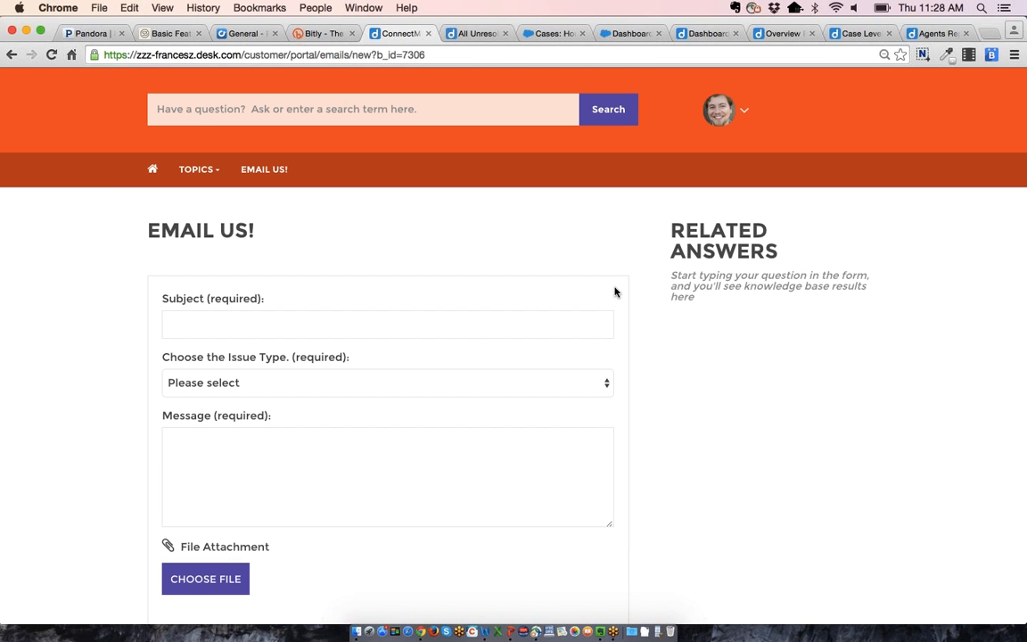
scroll(551, 270, down, 1)
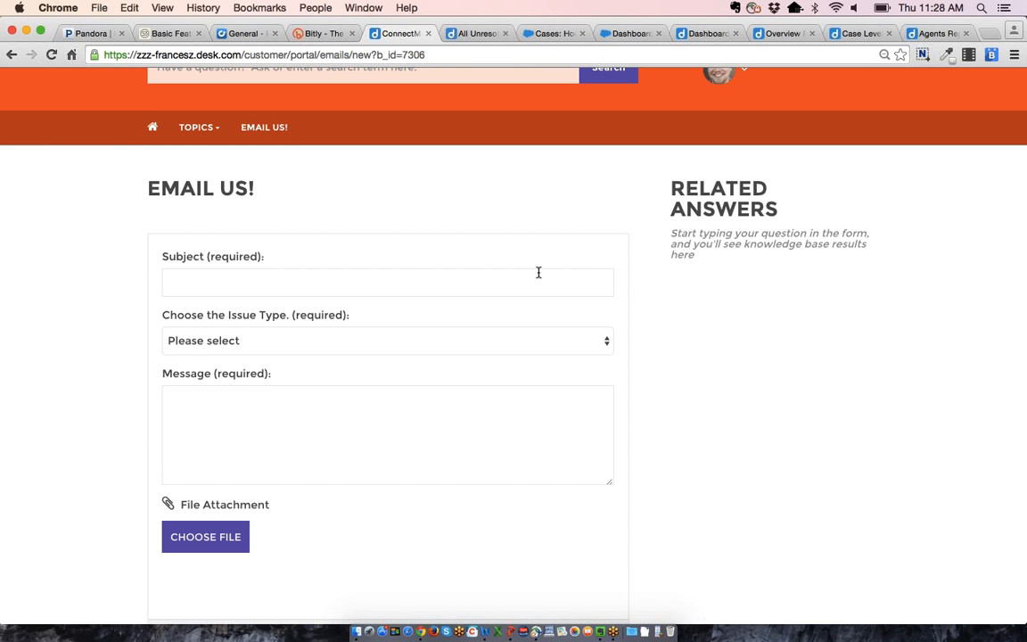
click(451, 340)
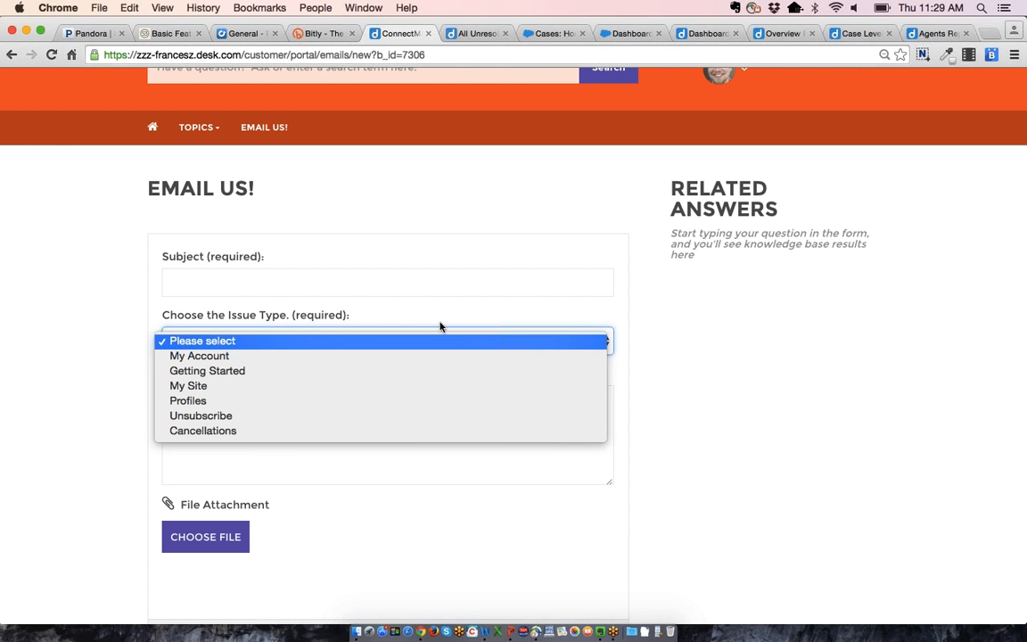
Enter "How do I cancel?" as the subject of the email form.
click(410, 285)
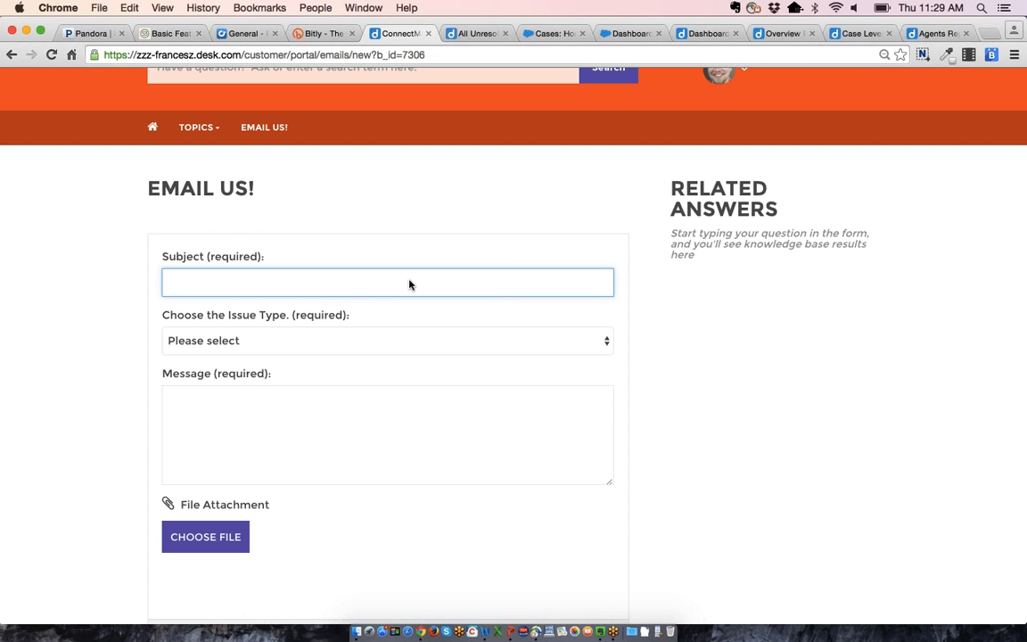
text(HOw)
key(BackSpace)
key(BackSpace)
text(ow do I)
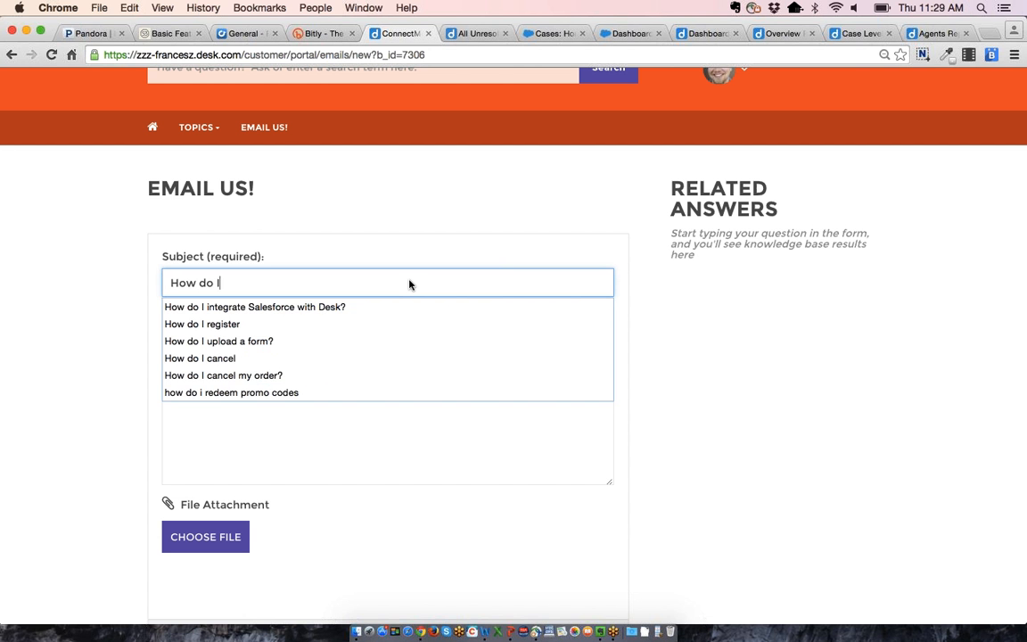
text( cancel?)
key(Tab)
Set the issue type to Cancellations, enter "Help" as the message, and send the email.
click(349, 343)
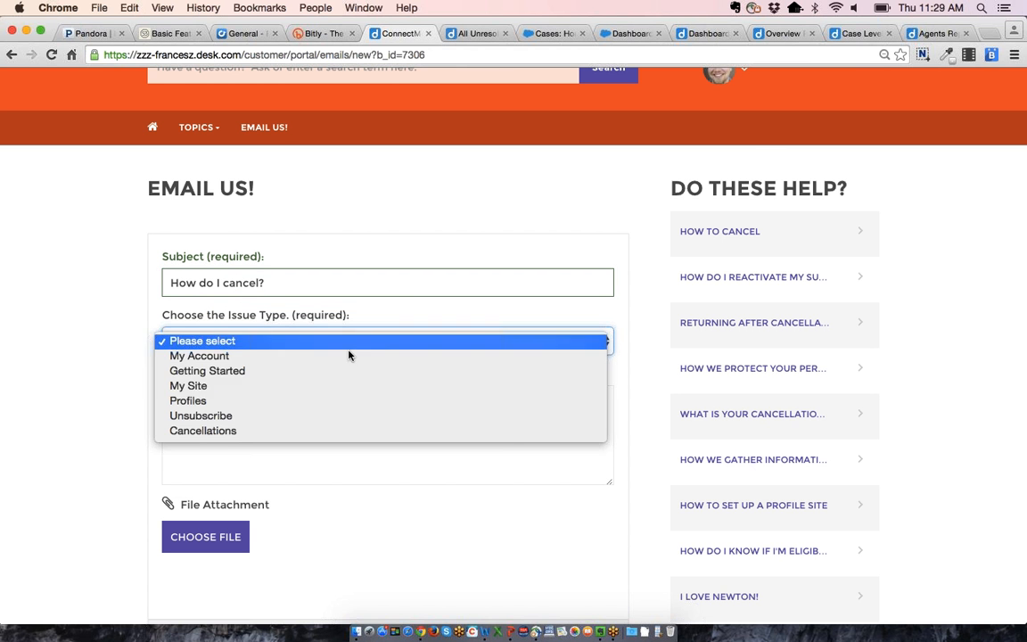
click(296, 432)
click(251, 404)
text(H)
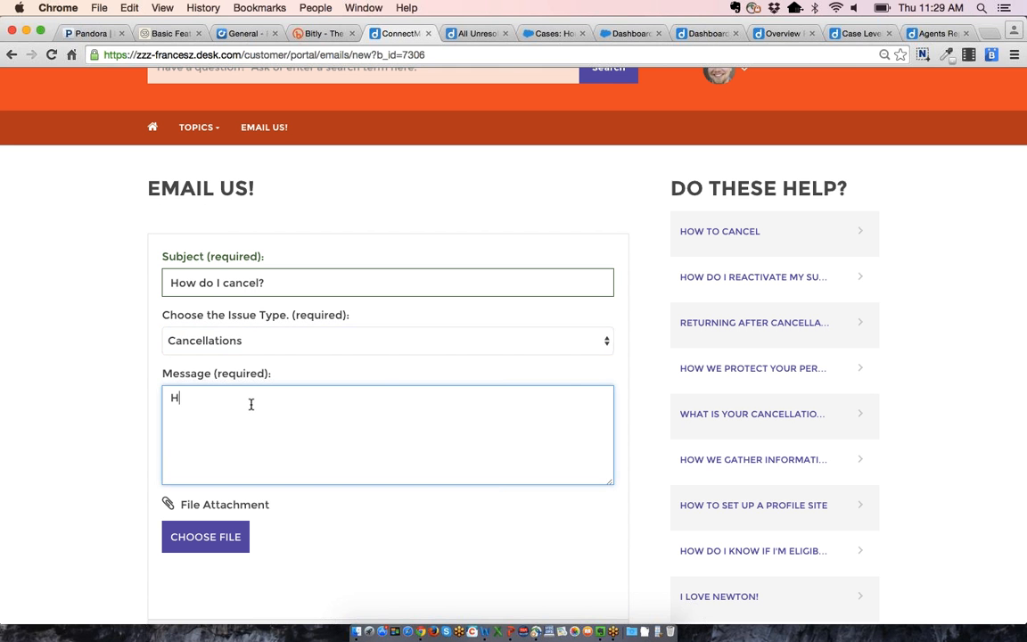
text(elp)
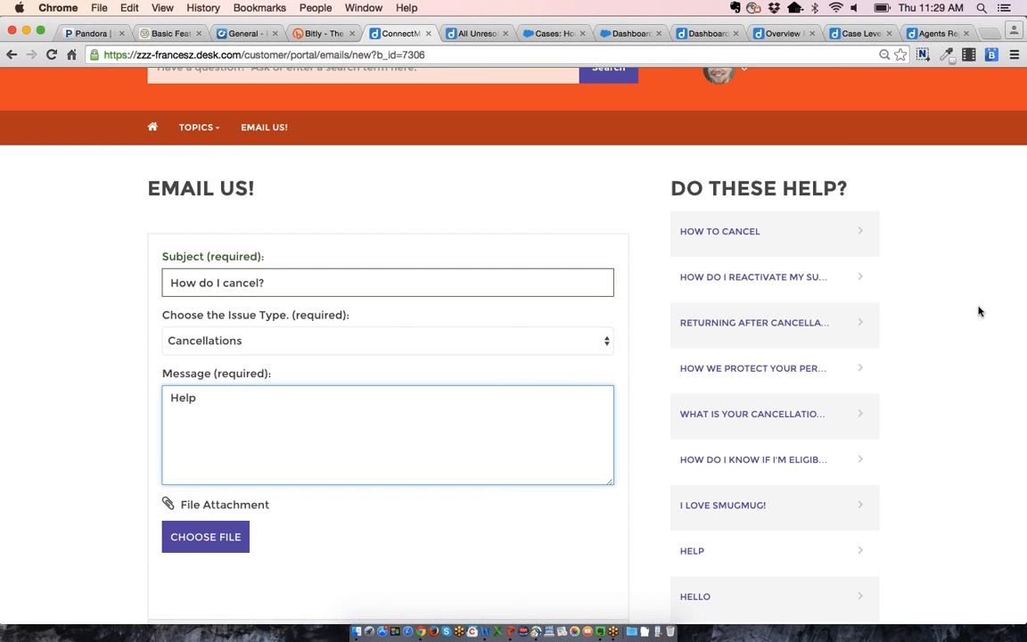
scroll(979, 311, down, 3)
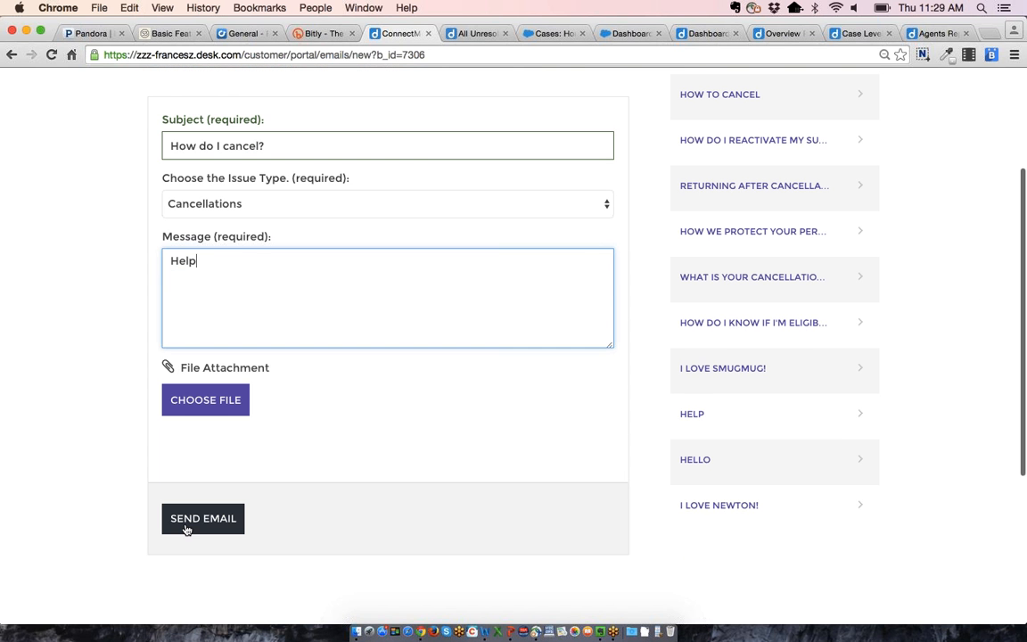
click(185, 528)
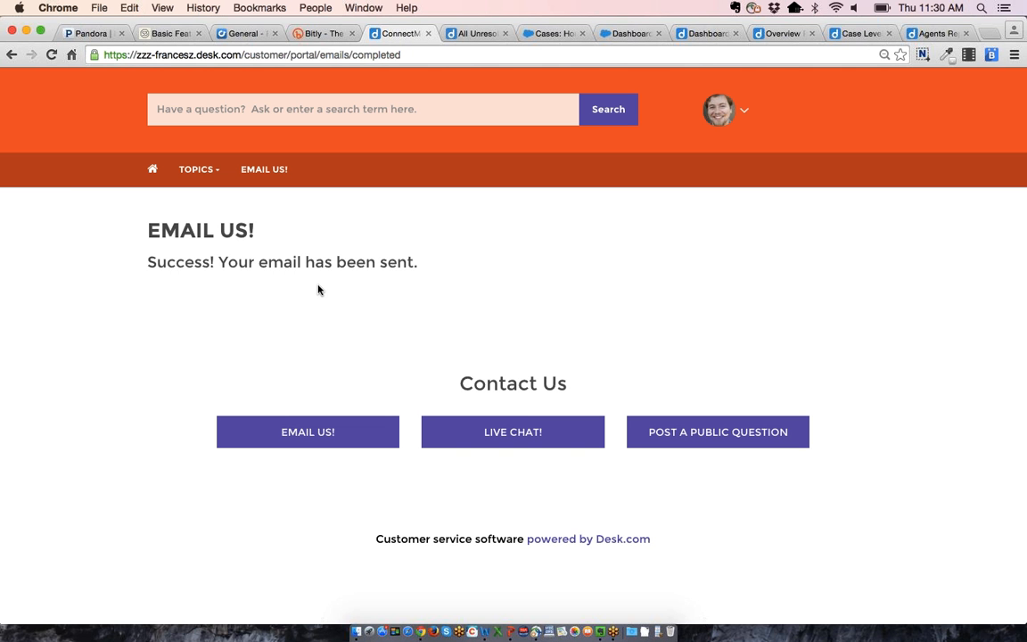
Open the newest "How do I cancel?" case from the agent's unresolved cases and examine the customer's Salesforce contact, account and opportunity details.
click(477, 31)
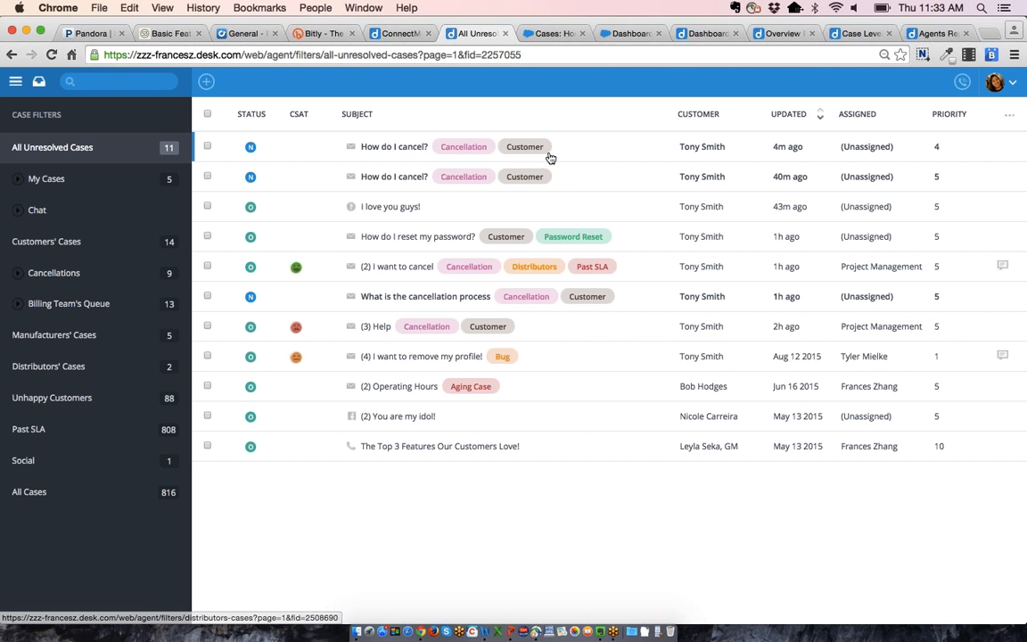
click(596, 153)
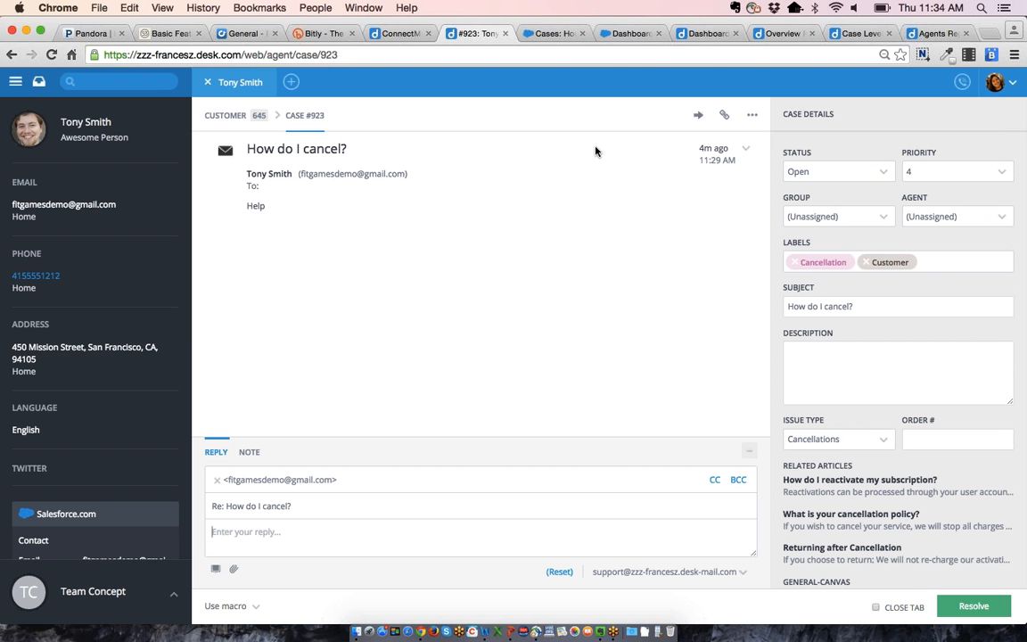
mouse_move(185, 337)
scroll(178, 335, down, 3)
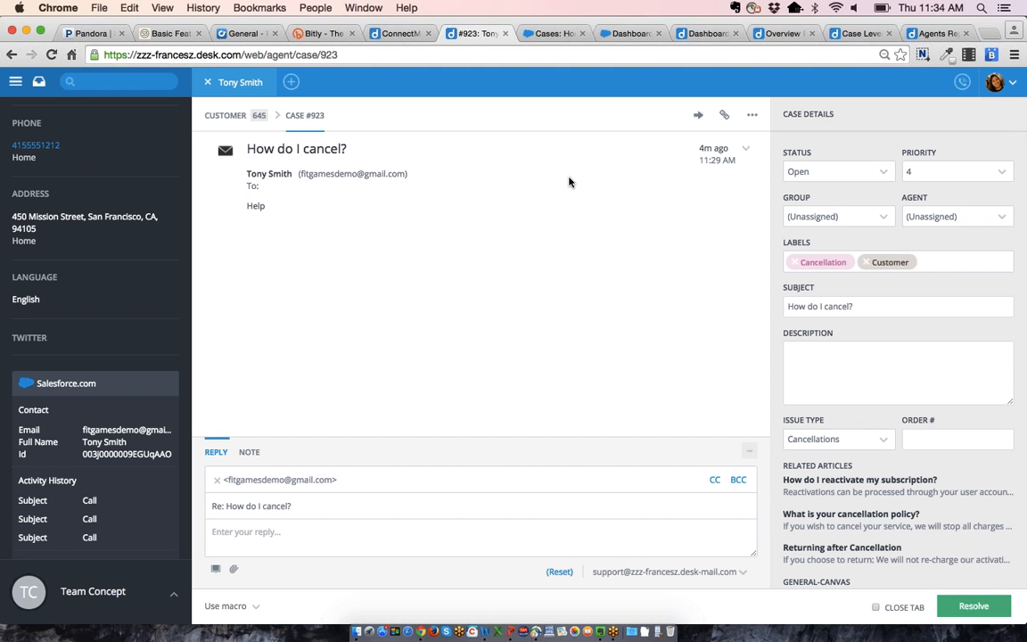
scroll(185, 319, down, 1)
scroll(185, 318, down, 5)
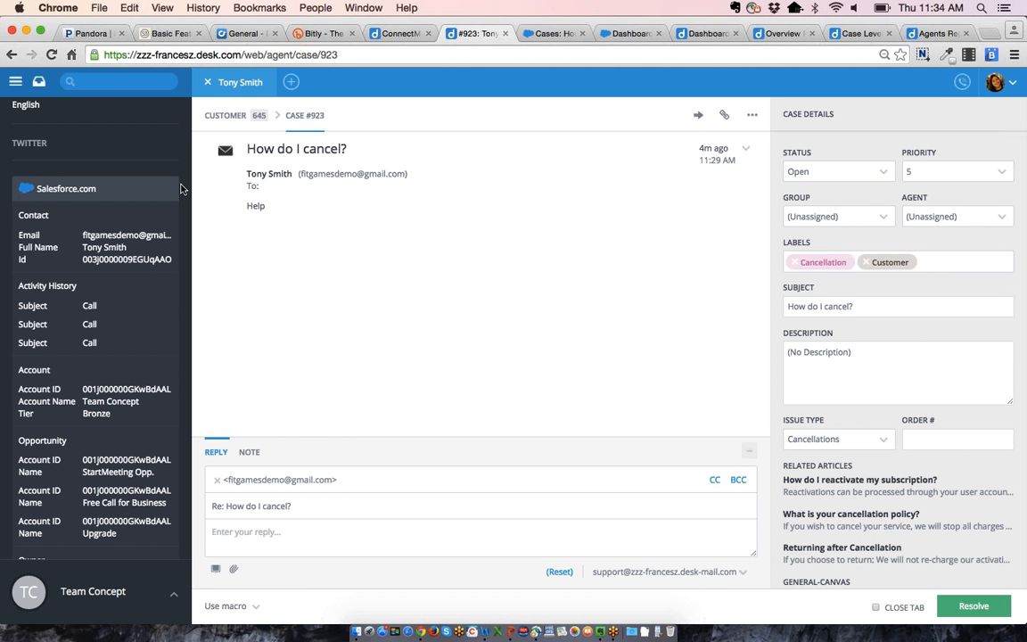
scroll(173, 187, down, 2)
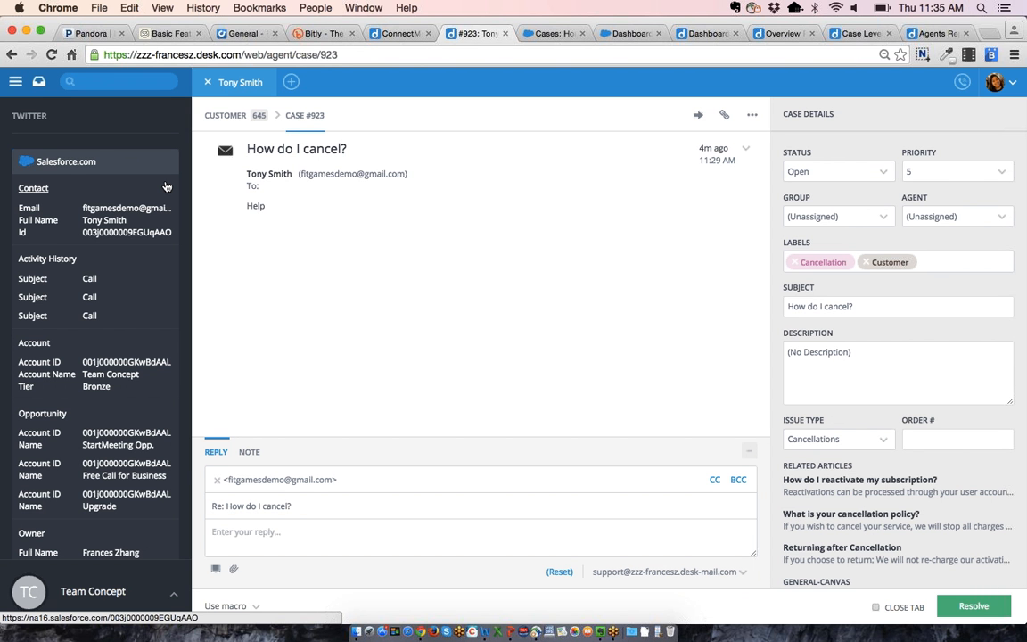
scroll(165, 186, down, 1)
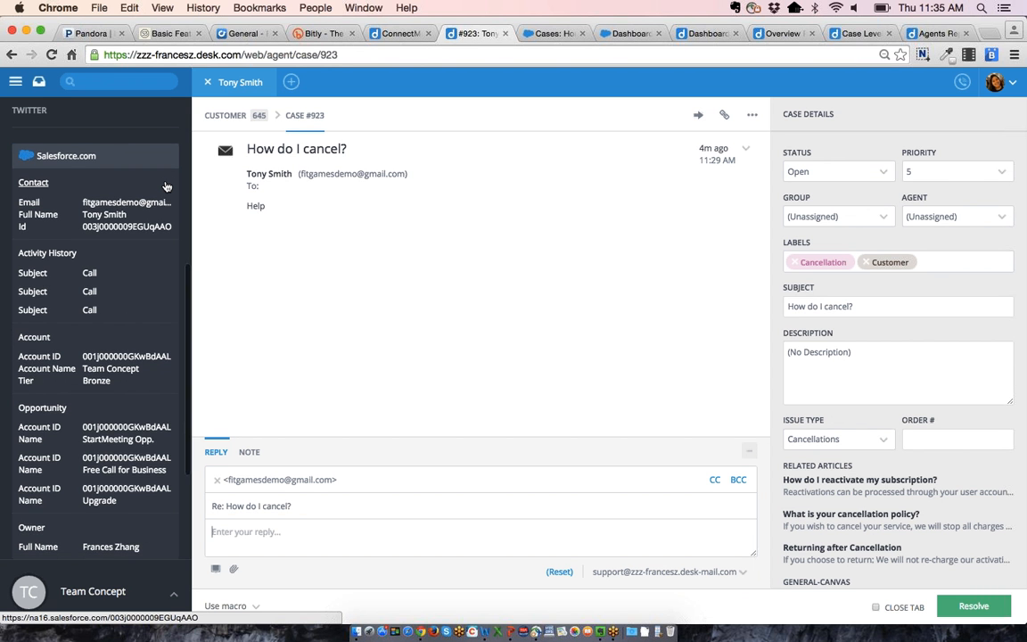
scroll(166, 186, down, 3)
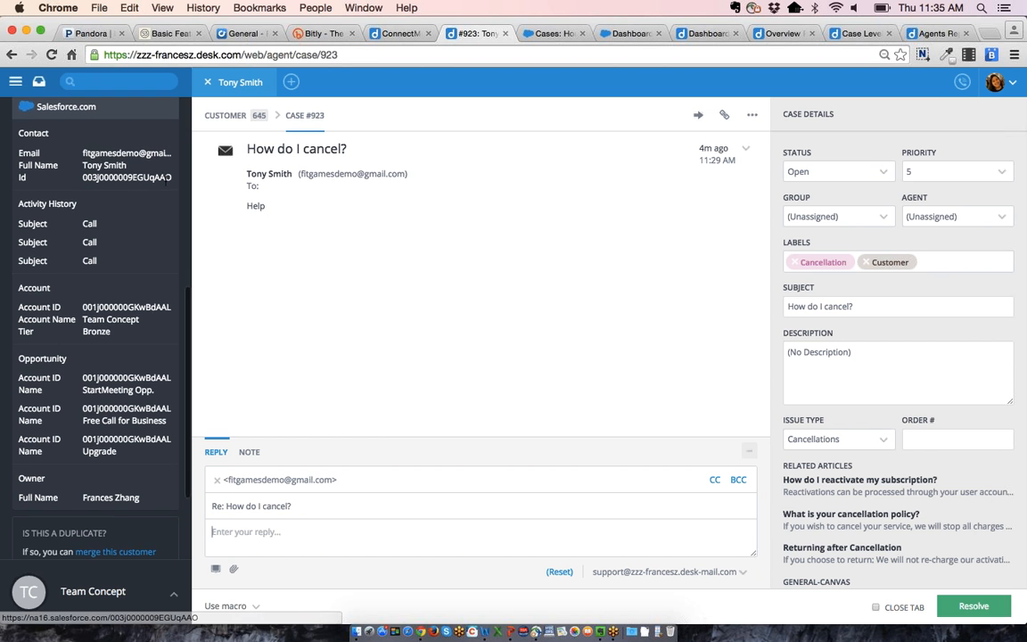
Go to Salesforce from the customer details and open the newest "How do I cancel?" case to view its details.
click(85, 123)
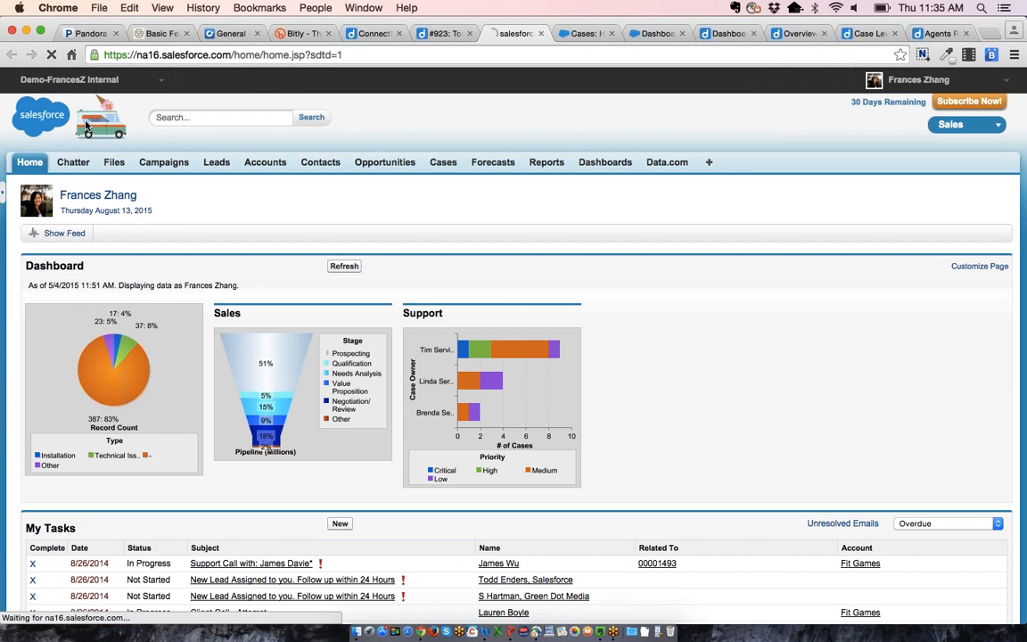
click(444, 164)
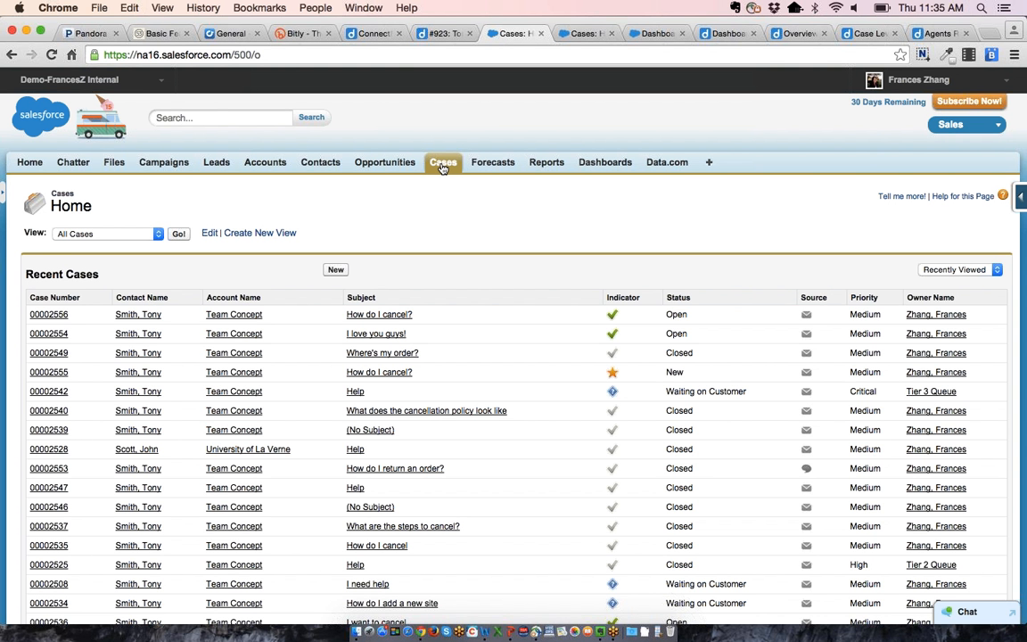
click(388, 316)
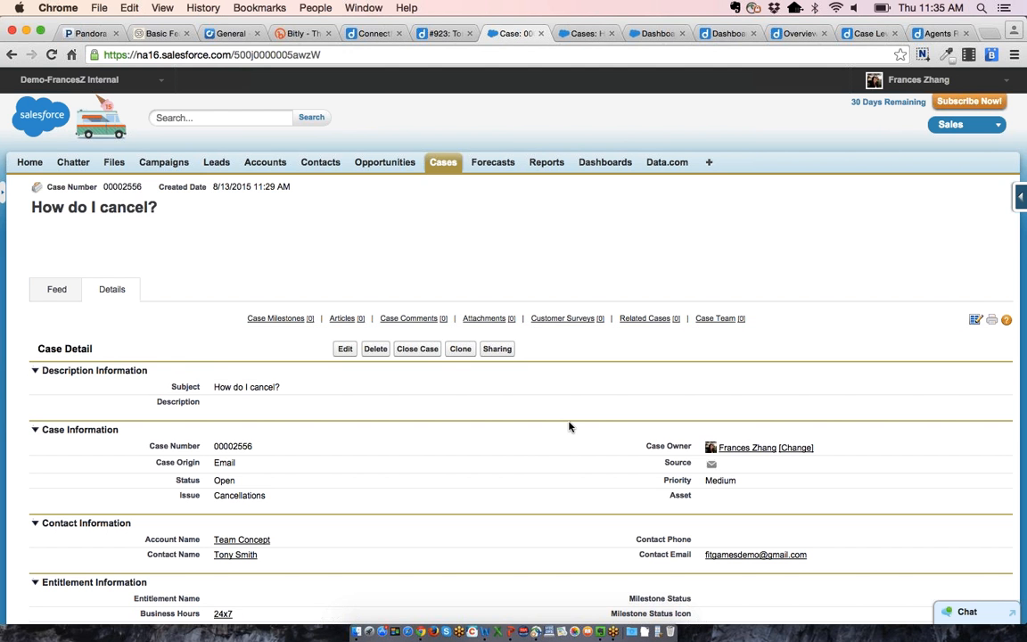
scroll(569, 426, down, 2)
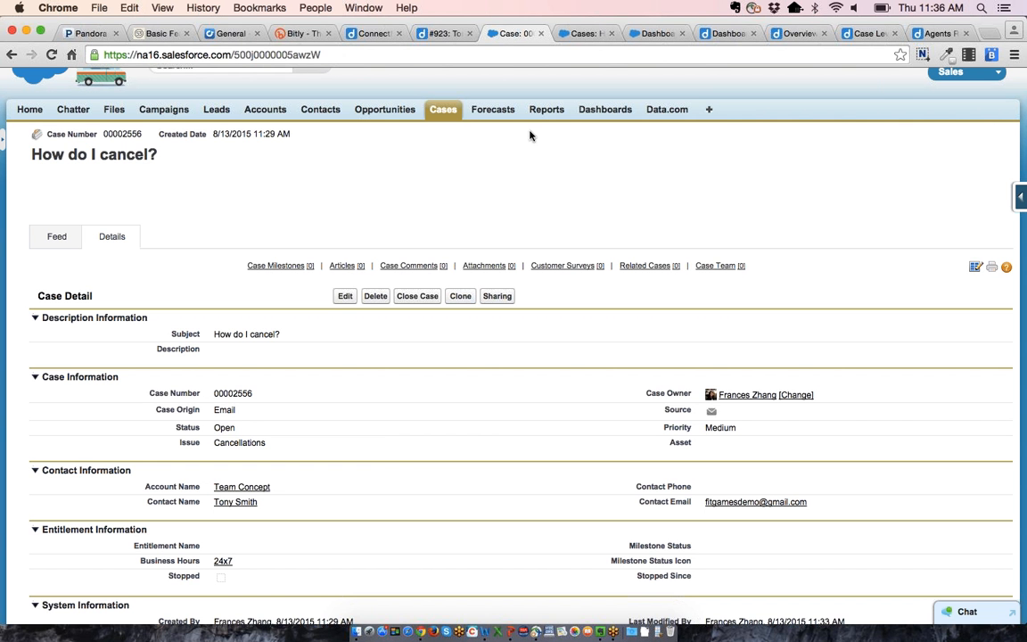
View the Service Executive Dashboard - KB in Salesforce and return to the "How do I cancel?" case.
click(629, 34)
scroll(696, 239, down, 2)
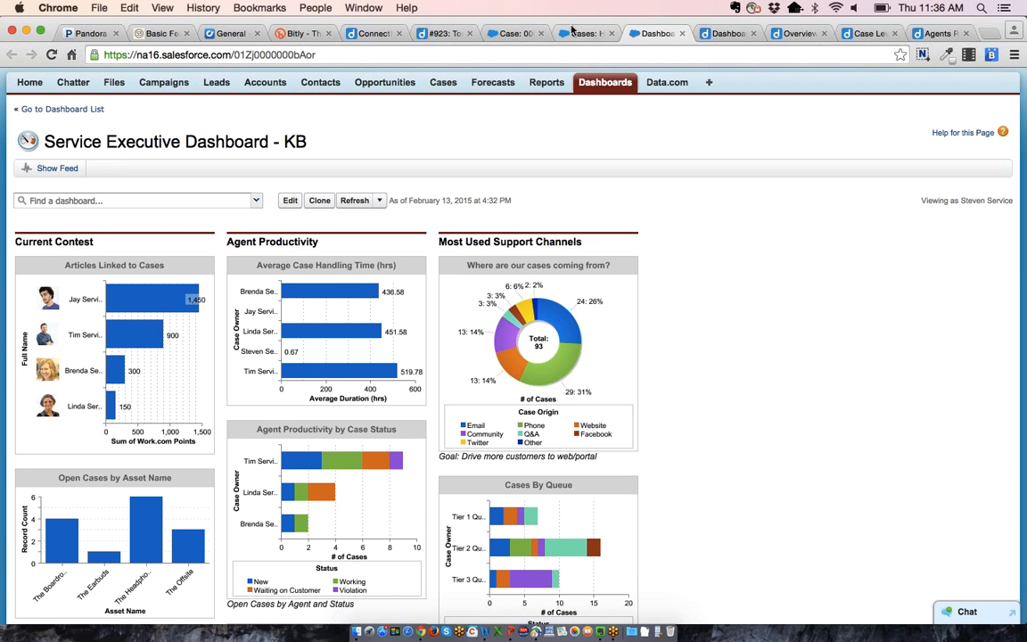
click(515, 33)
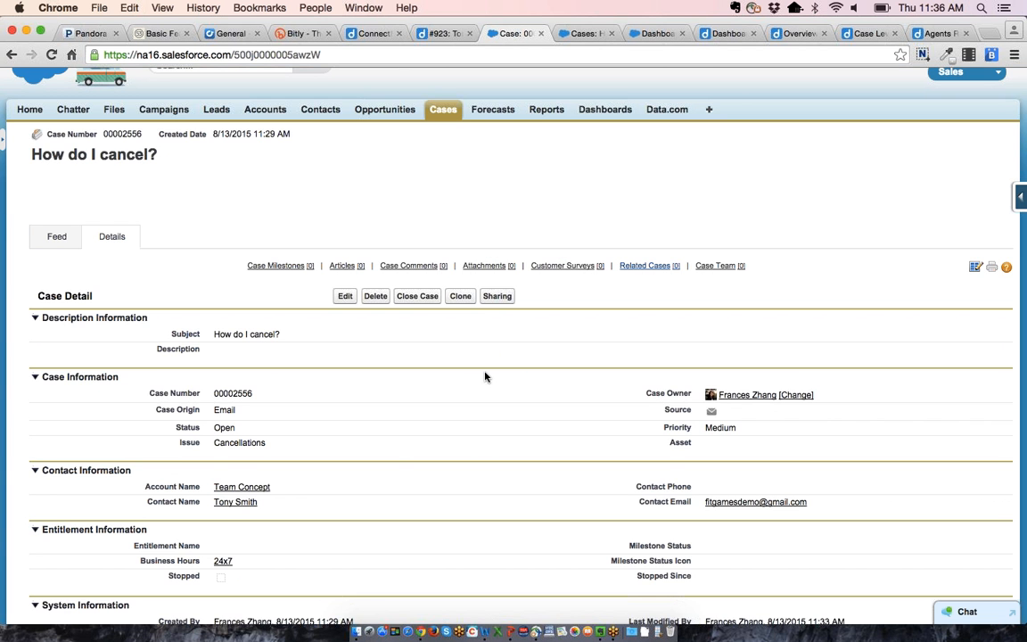
Open the contact record linked to the Salesforce case and preview the contact's related cases.
scroll(395, 471, down, 1)
scroll(395, 470, down, 3)
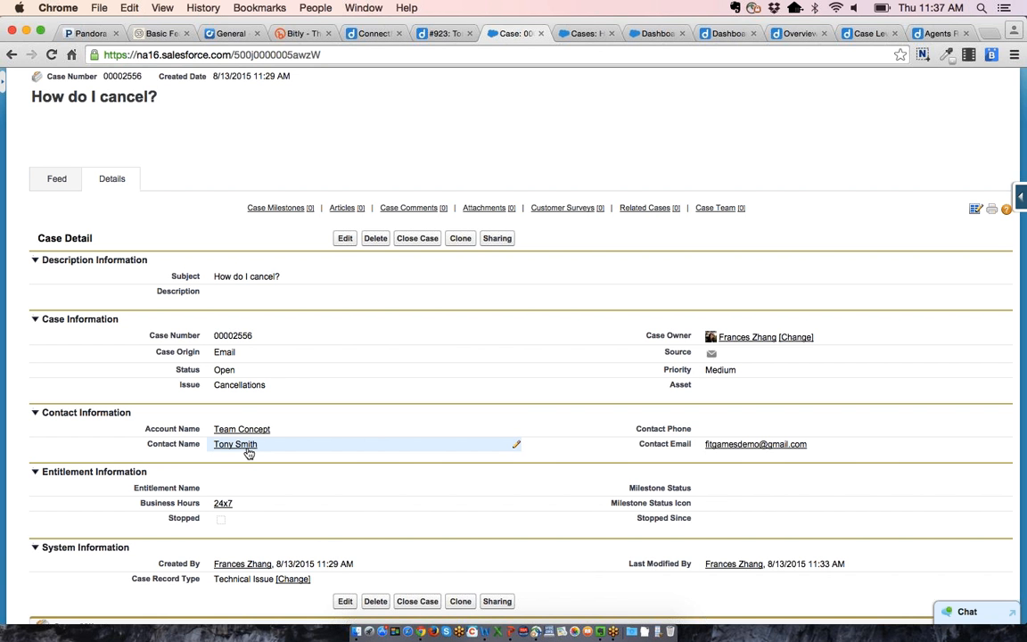
mouse_move(245, 453)
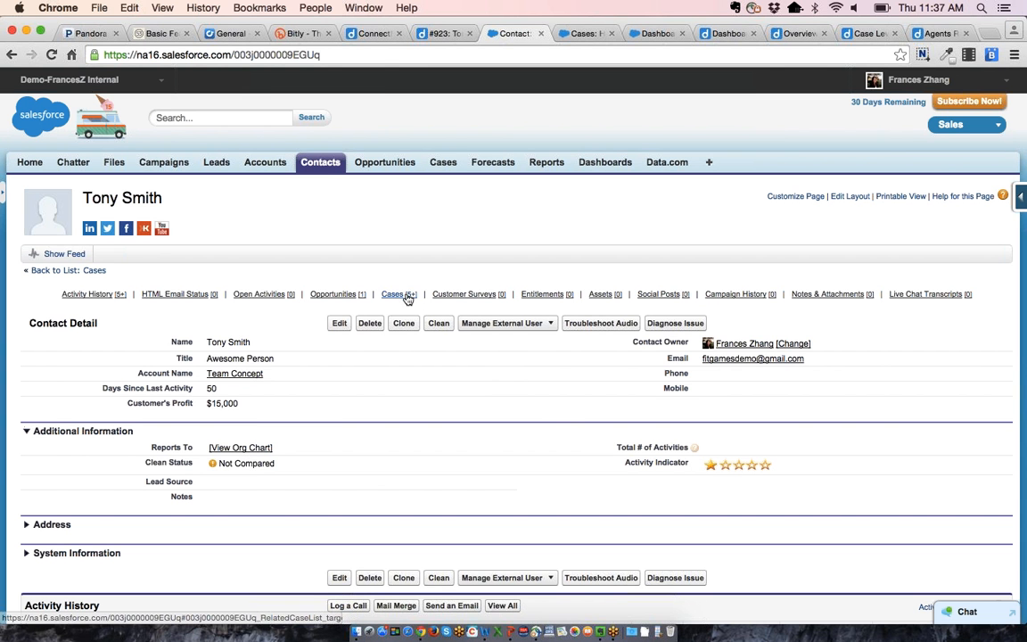
mouse_move(397, 295)
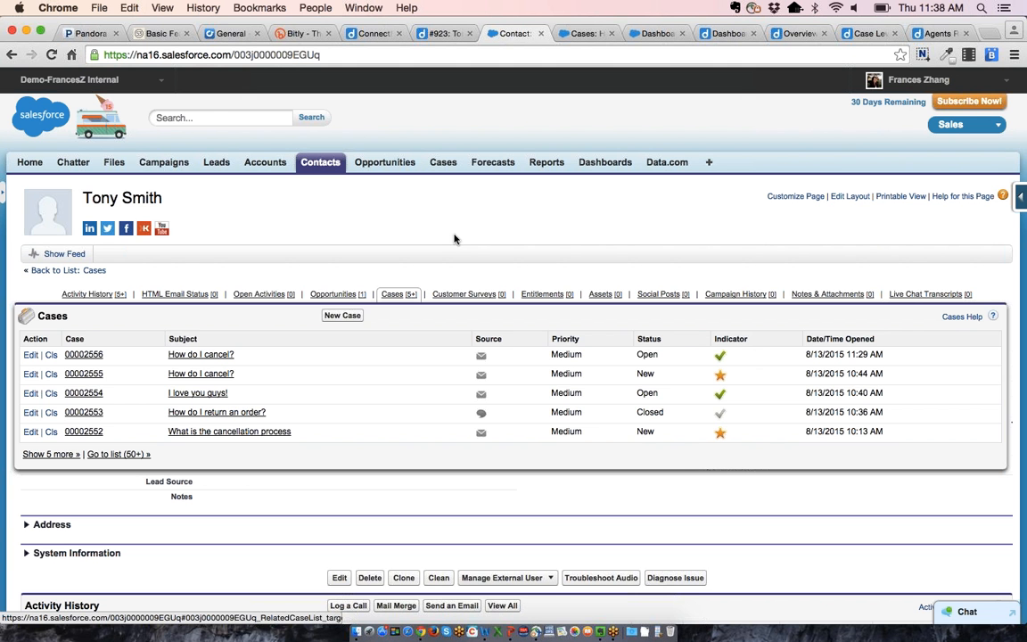
Return to the Desk.com agent case, view its internal note editor, and switch back to the reply editor.
click(441, 34)
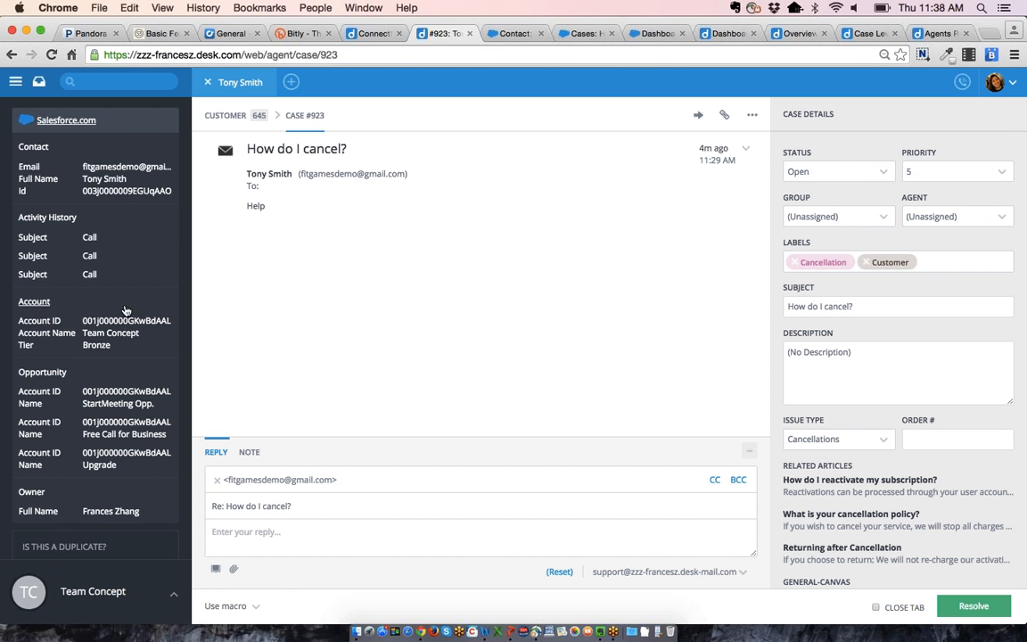
scroll(129, 294, up, 5)
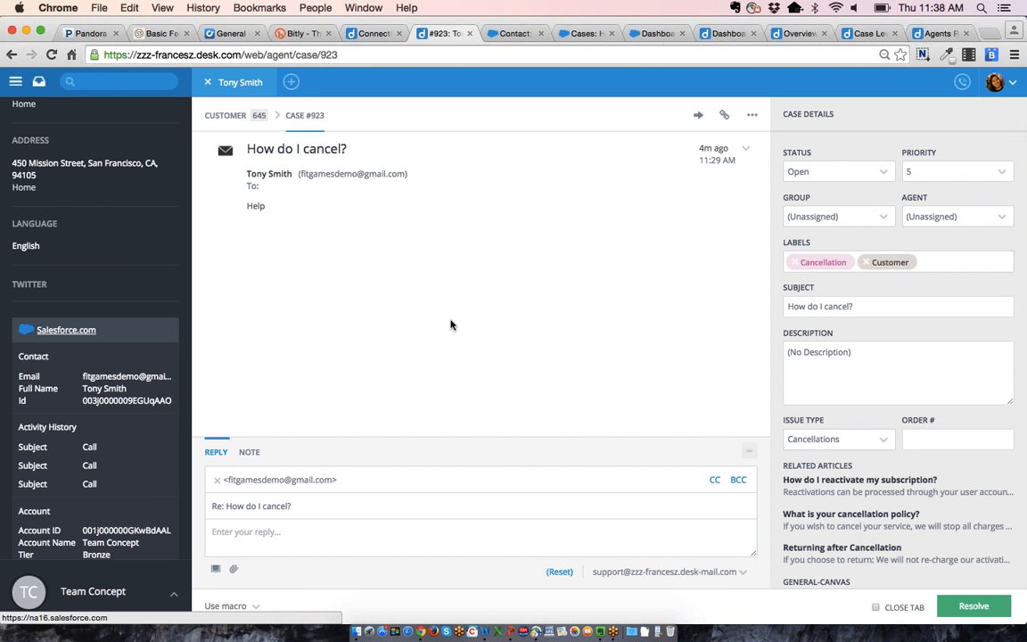
click(252, 452)
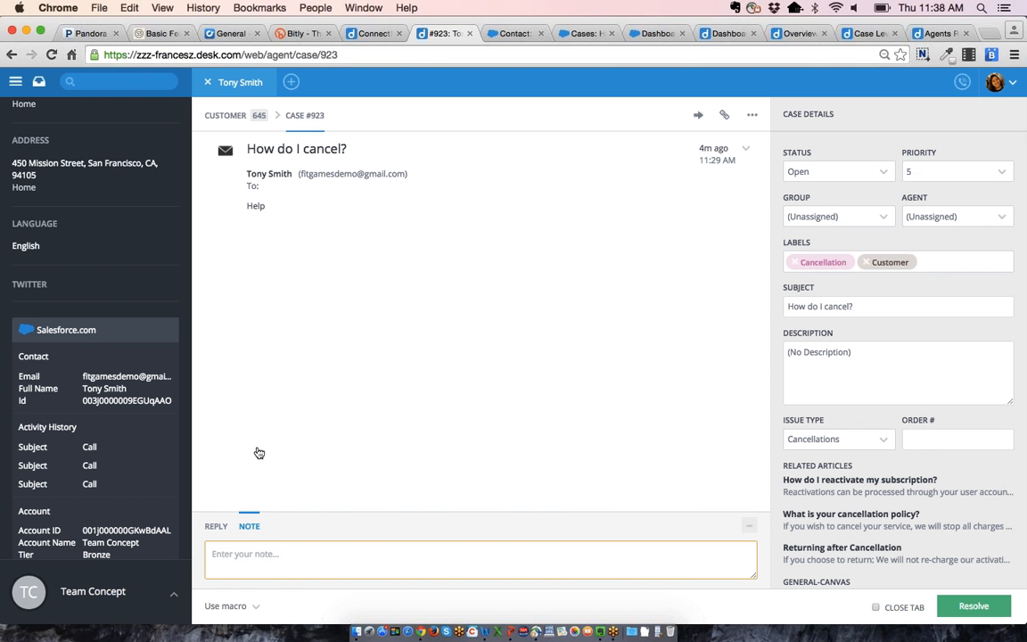
click(216, 526)
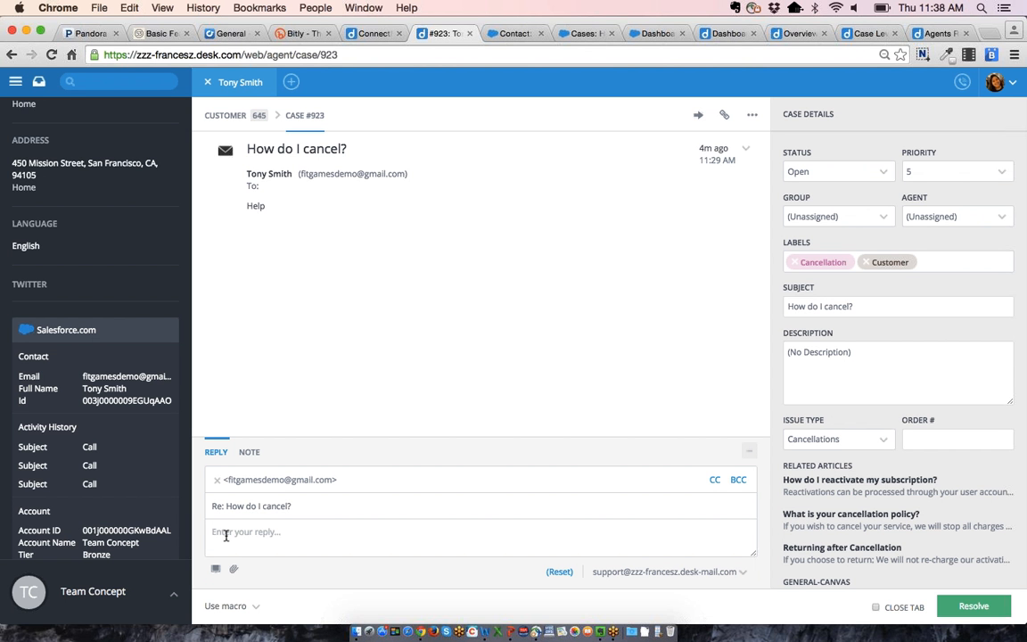
Open the knowledge base from the reply, view its brand filter options, and expand the "I'm based overseas. Can I still get support?" article.
click(227, 536)
click(216, 570)
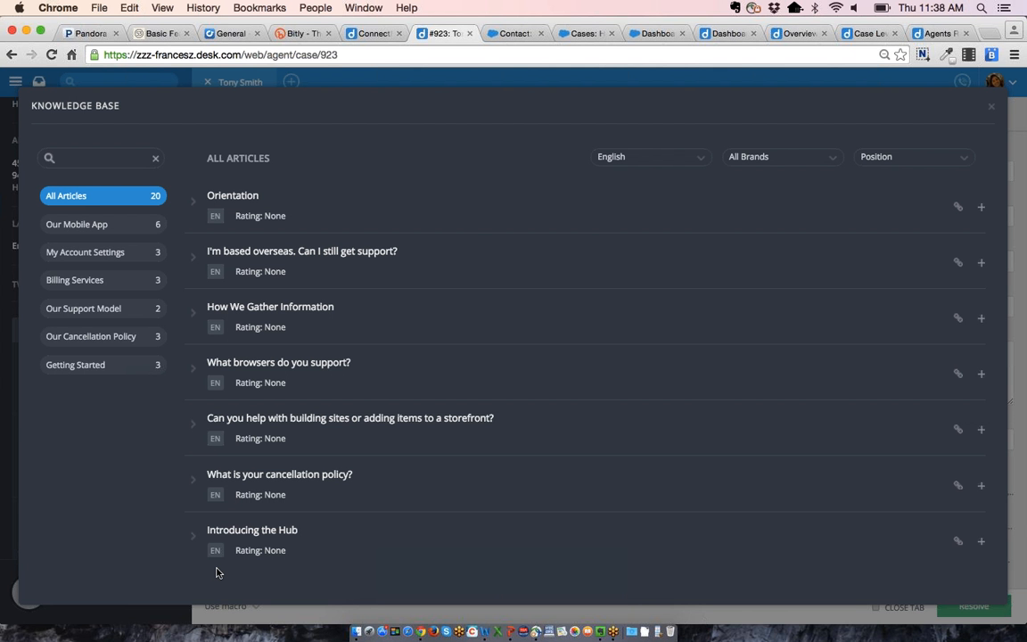
click(823, 158)
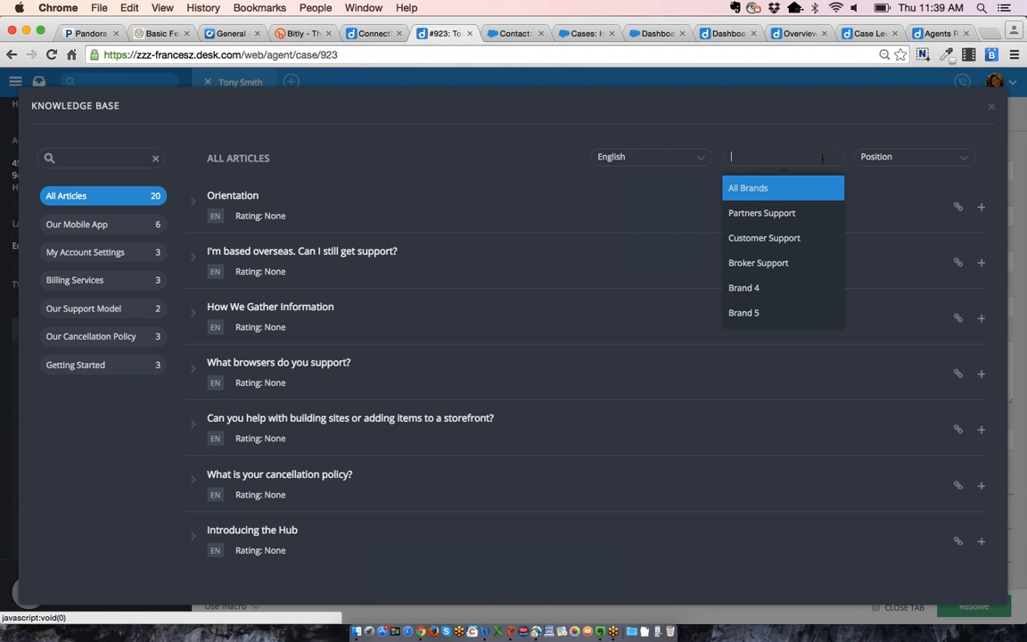
click(497, 166)
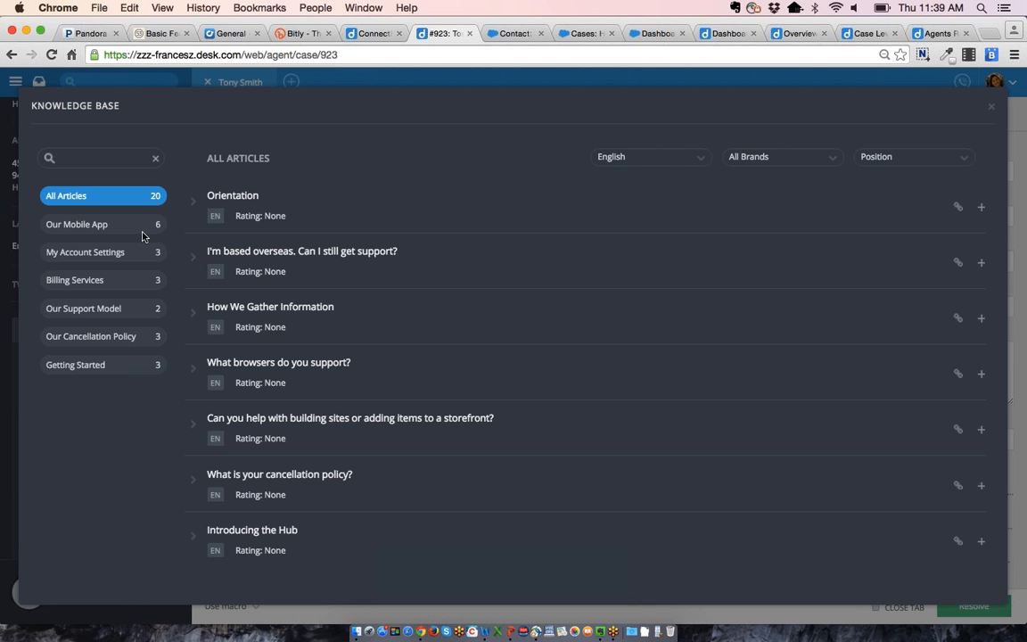
click(194, 258)
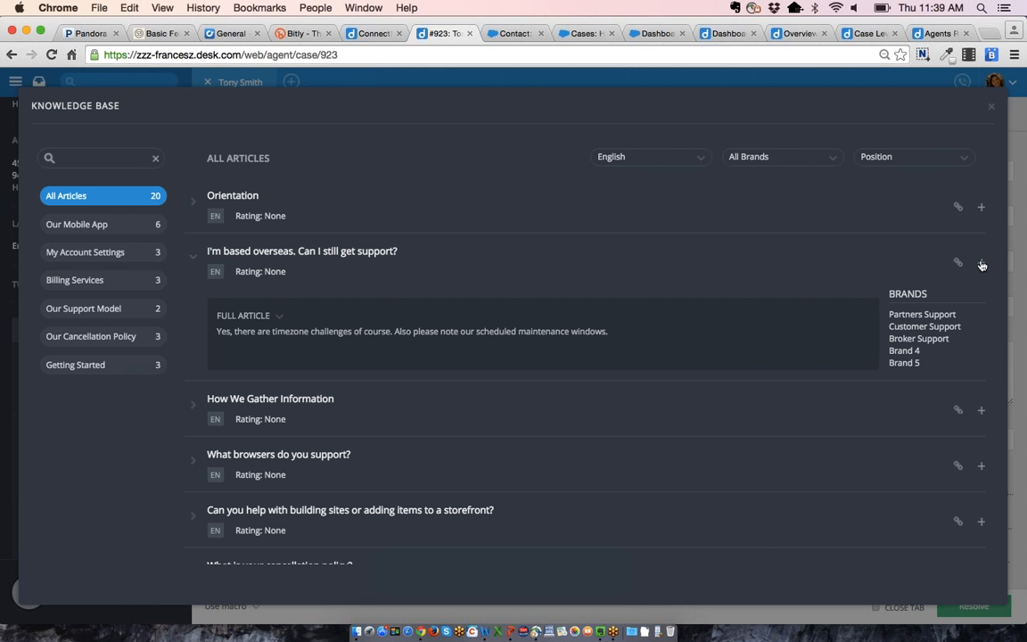
Browse the remaining knowledge base articles, including the private ones, and close the knowledge base.
scroll(996, 113, down, 6)
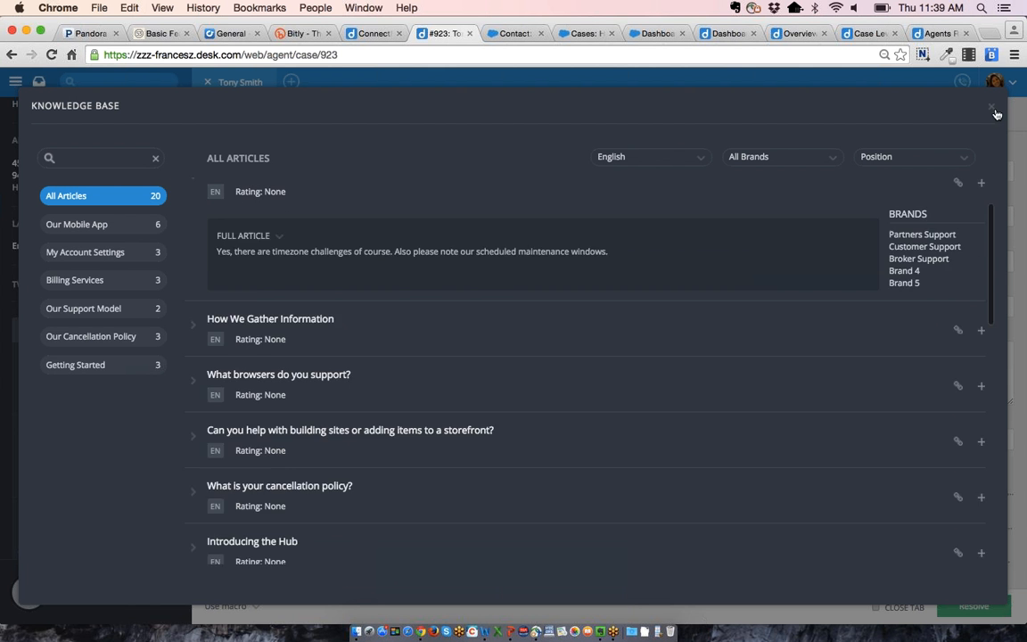
scroll(996, 114, down, 4)
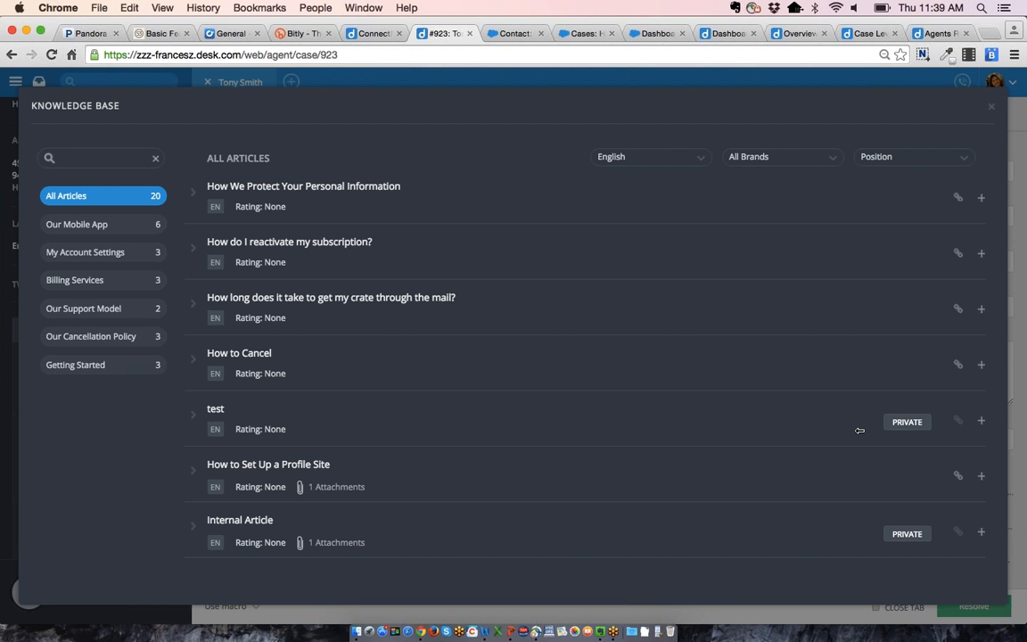
click(991, 111)
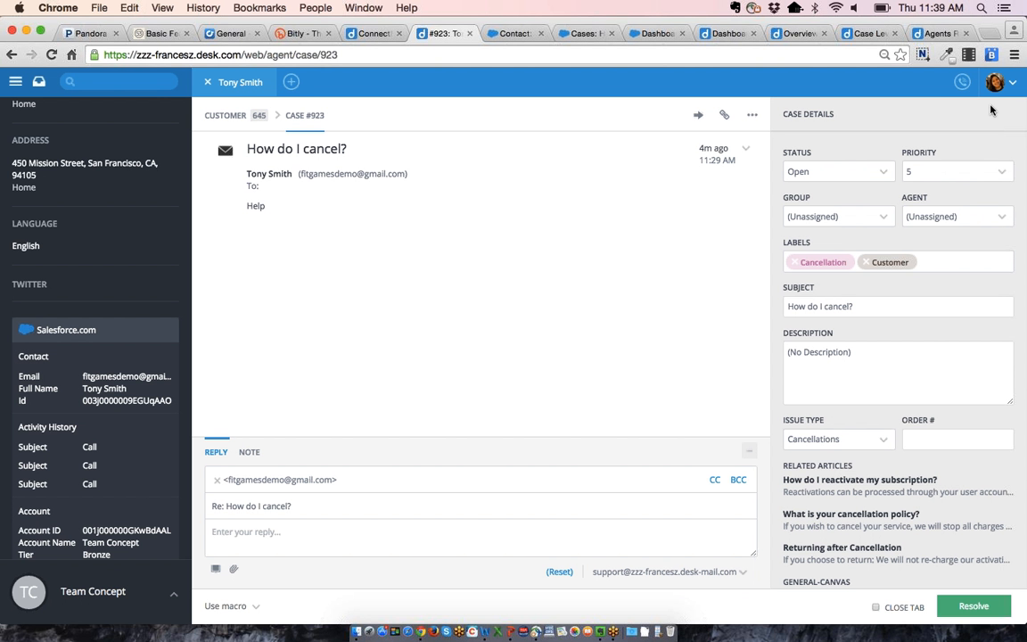
View the available macros and apply the HowToCancel macro to the reply.
click(355, 528)
click(256, 610)
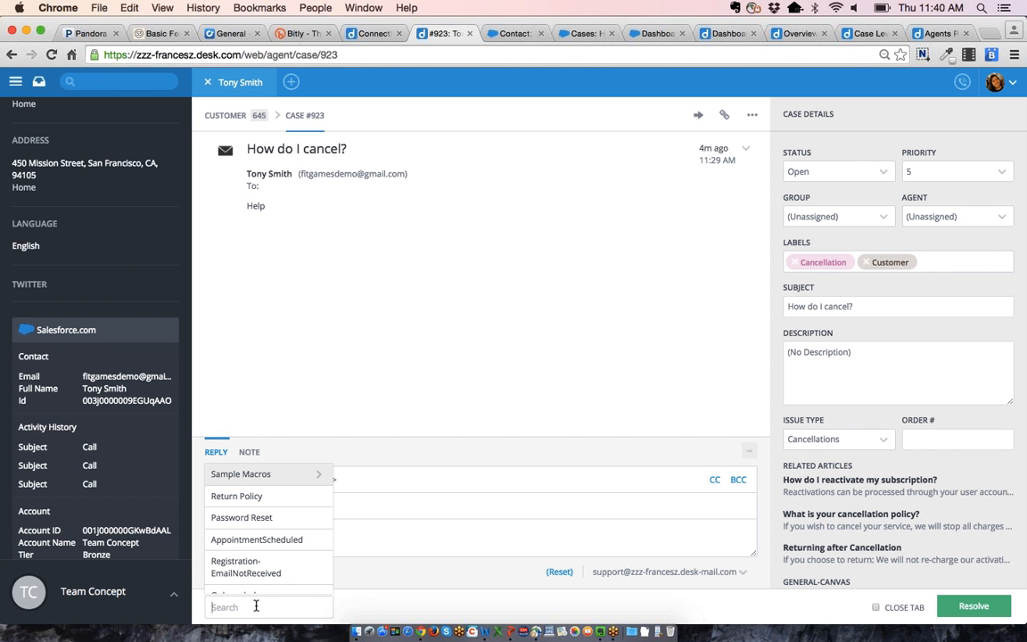
click(375, 533)
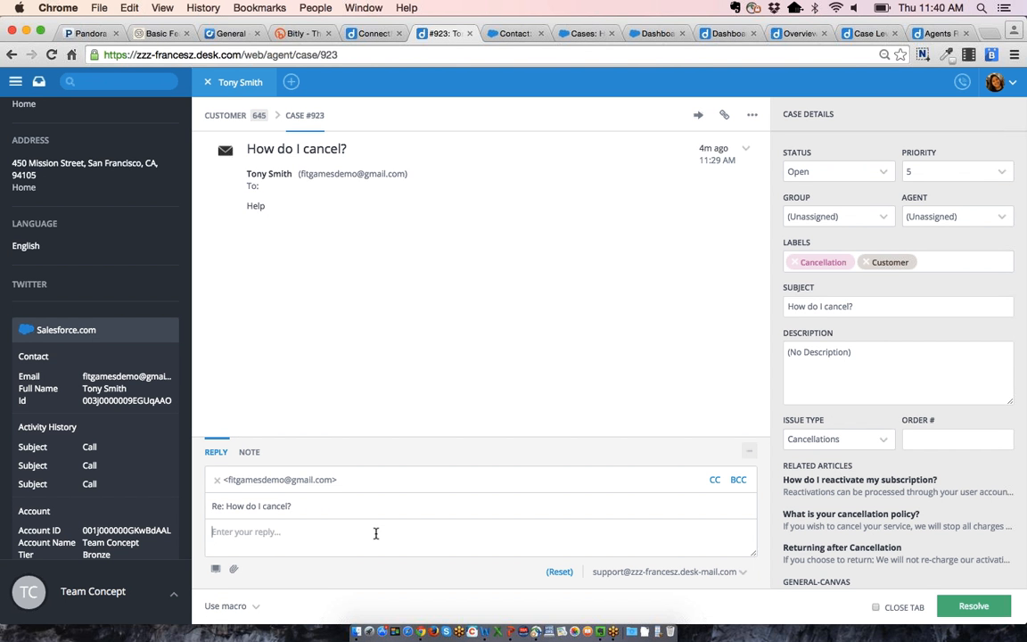
text(##how)
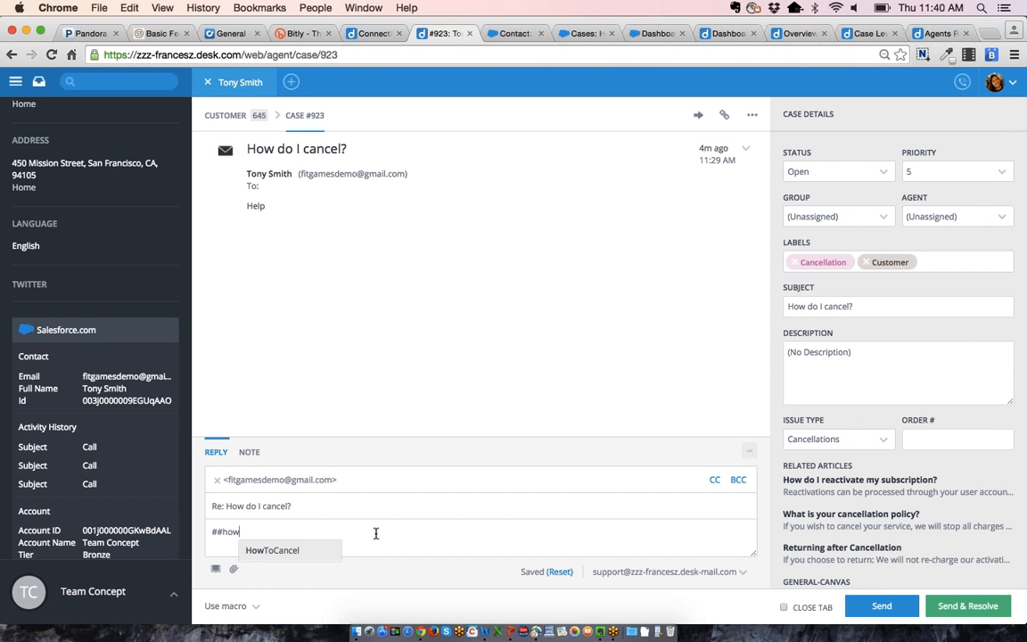
key(Return)
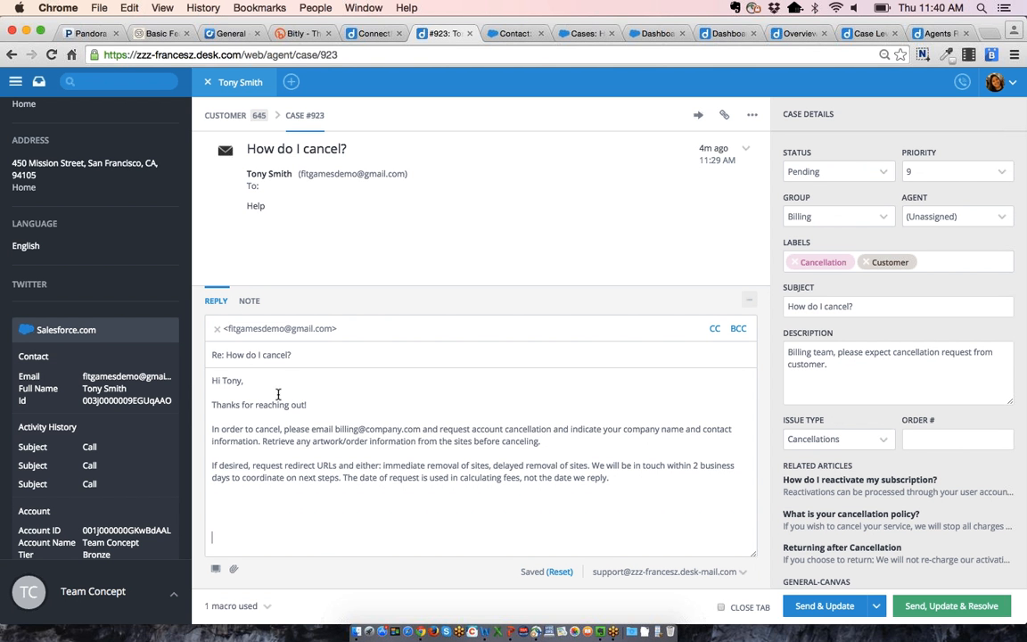
Examine the inserted cancellation reply text and the case details, including related articles and the Canvas Demo ecommerce info.
drag(241, 382, 222, 381)
drag(639, 491, 247, 380)
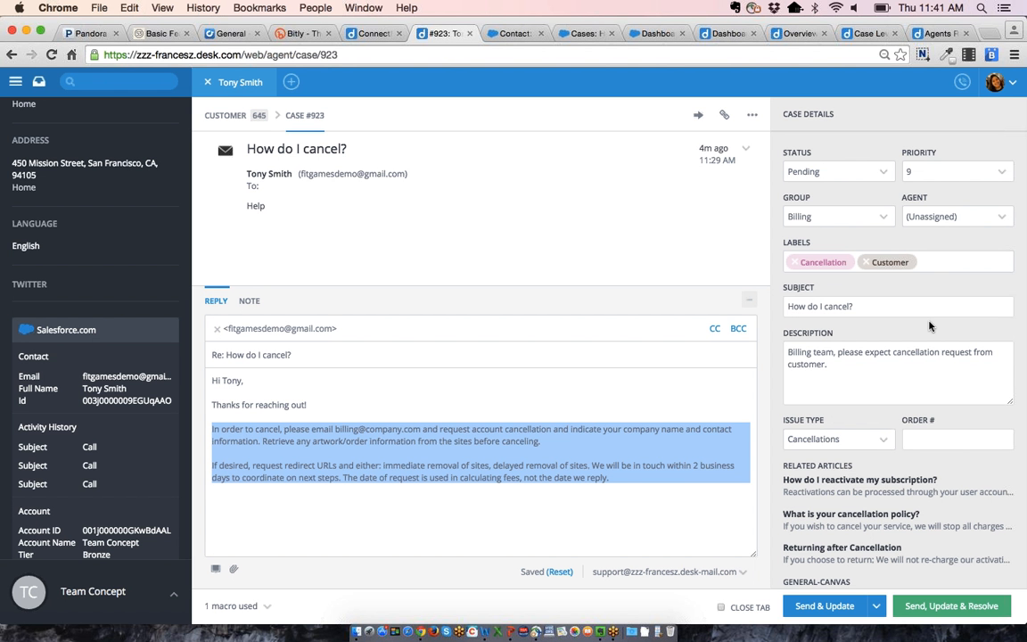
scroll(929, 325, down, 3)
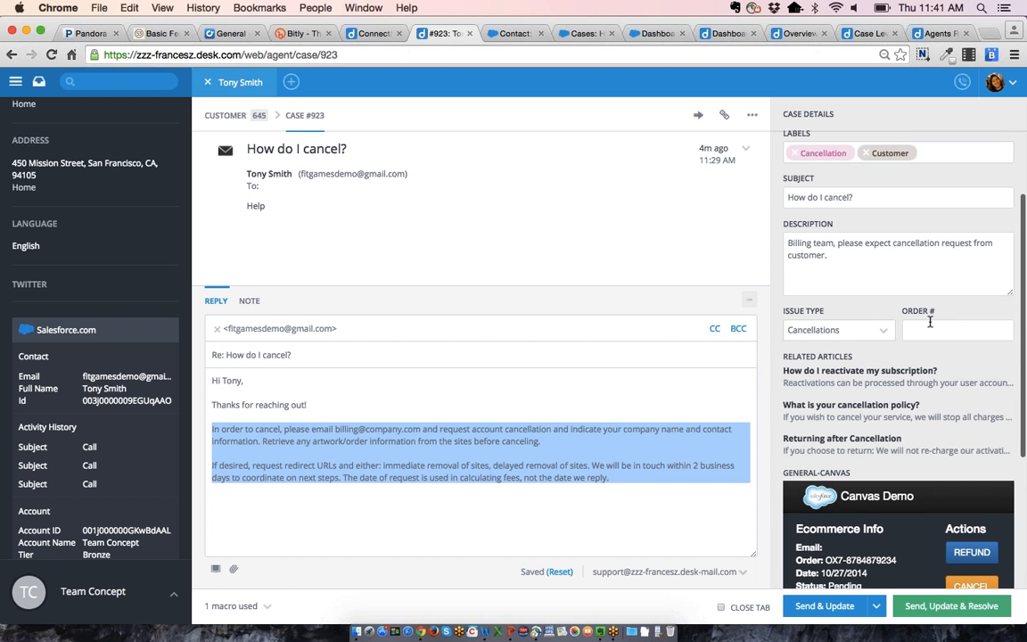
scroll(998, 358, down, 3)
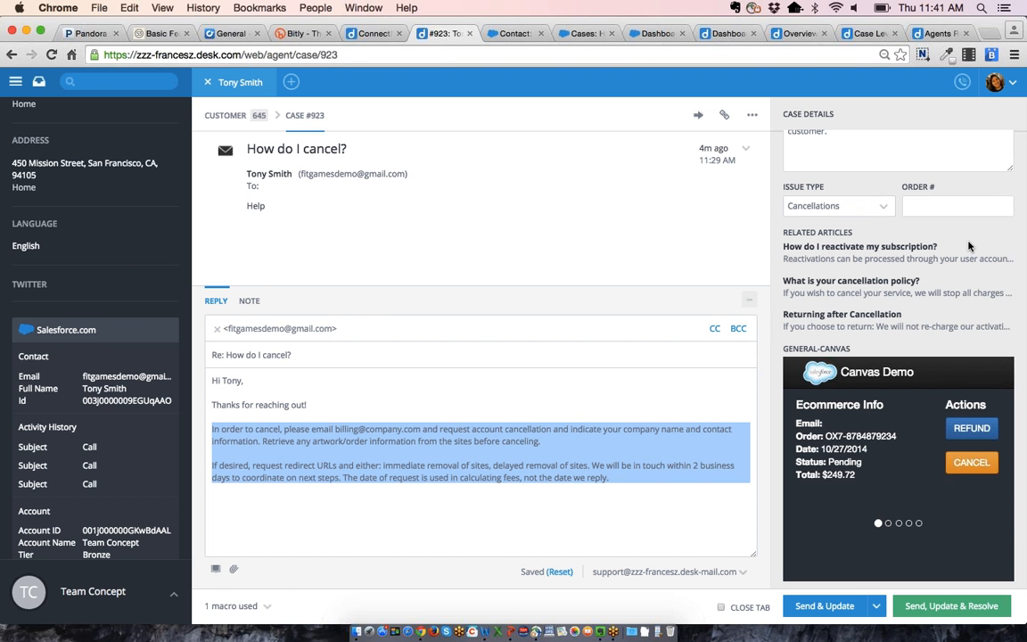
scroll(969, 246, down, 1)
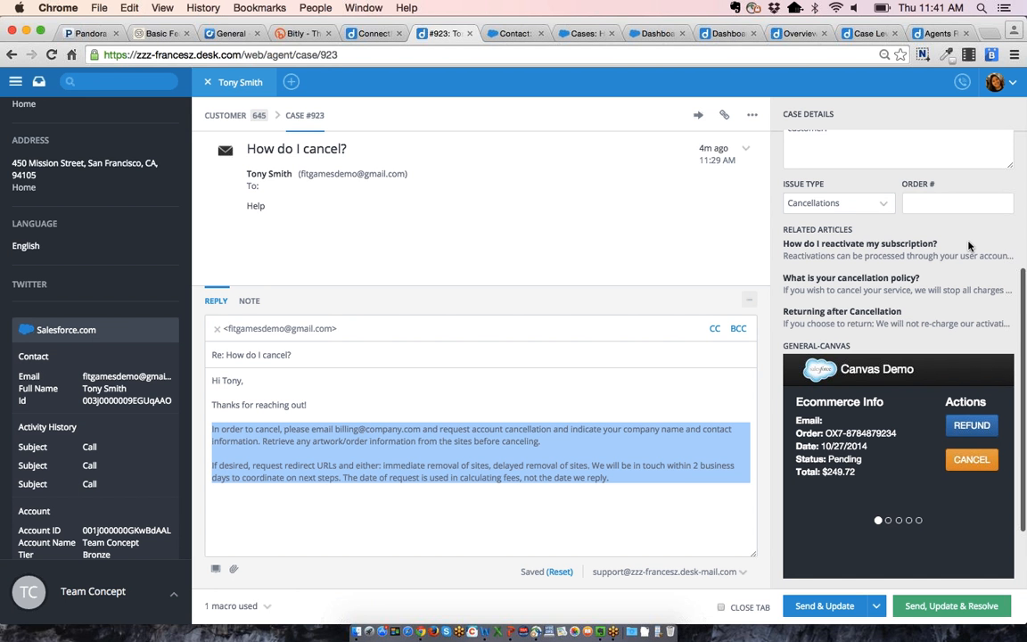
scroll(972, 250, down, 3)
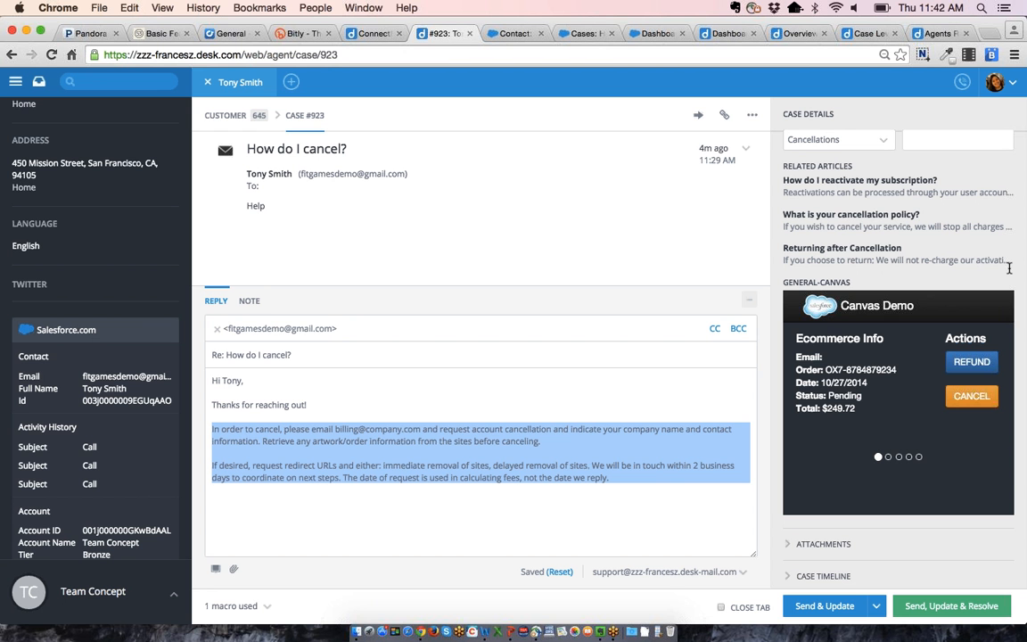
Preview the Canvas Demo refund without processing it, and send the reply while updating and resolving the case.
click(969, 364)
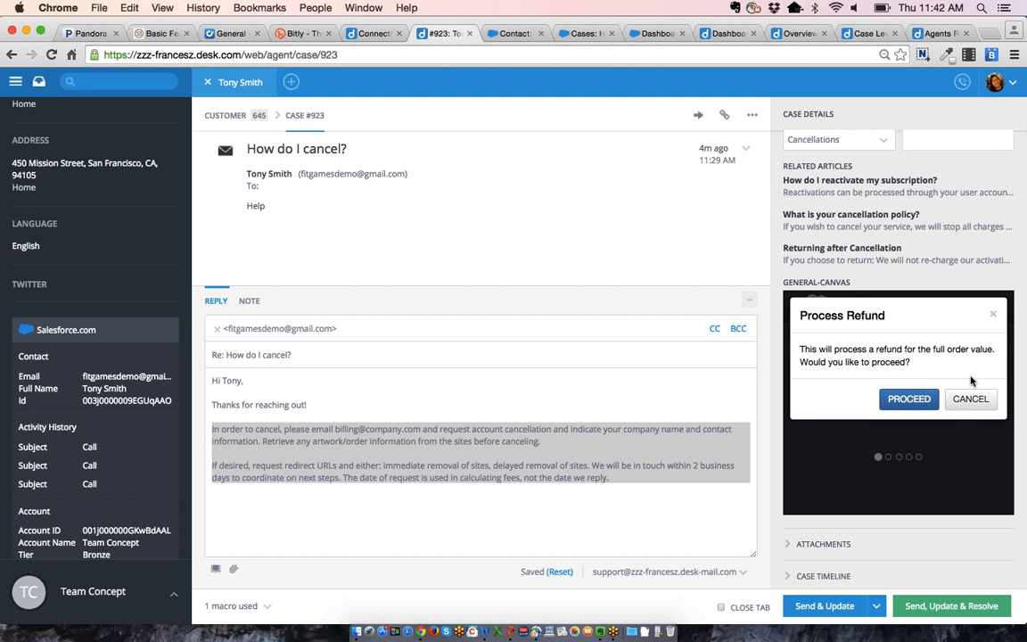
click(974, 398)
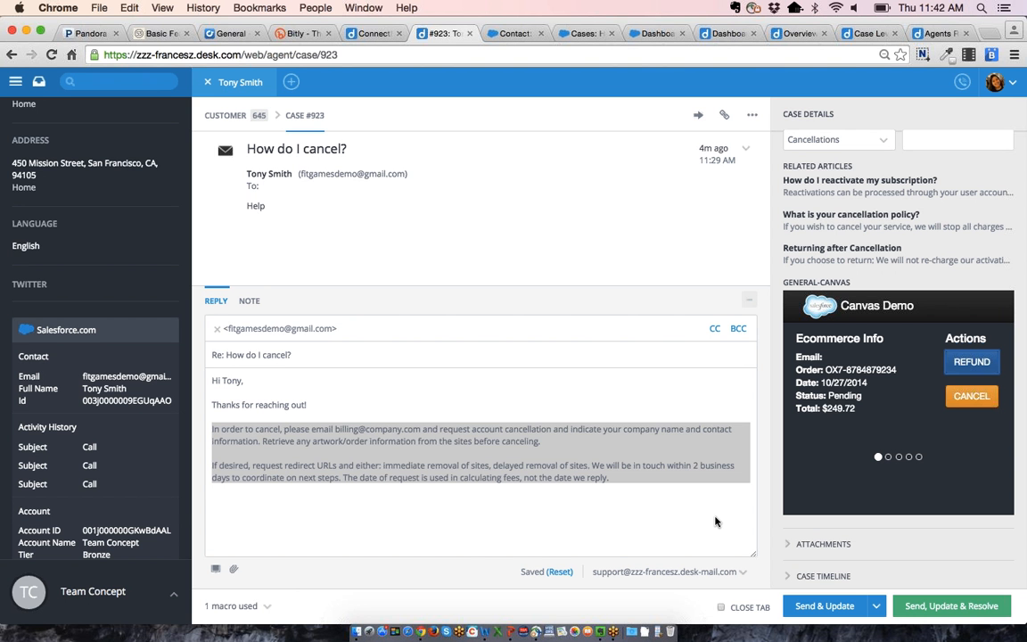
click(918, 605)
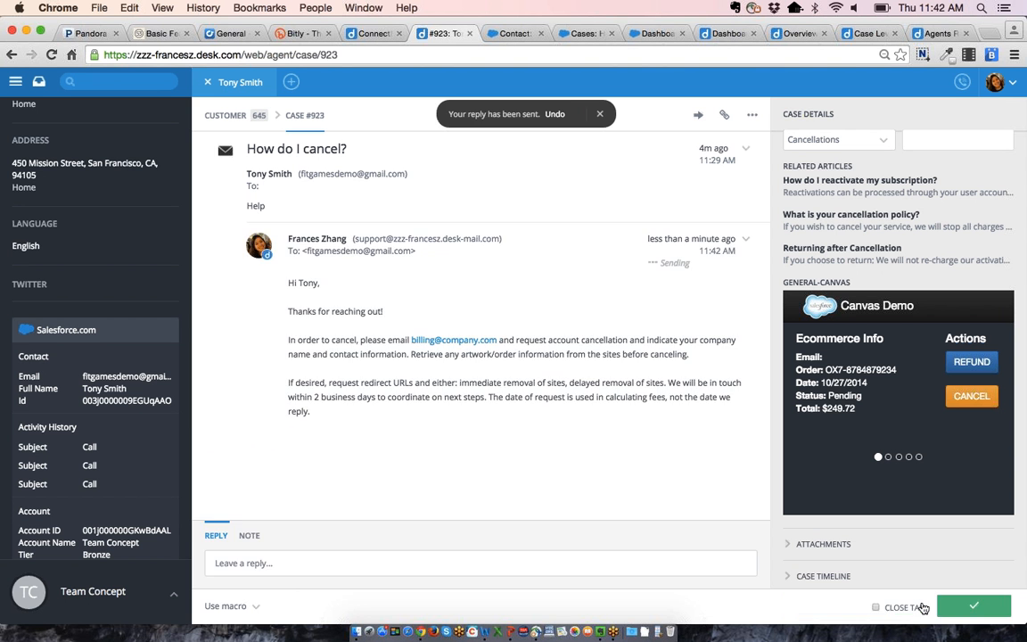
Open the advanced search, view the searchable record types, and expand the case search criteria.
click(137, 86)
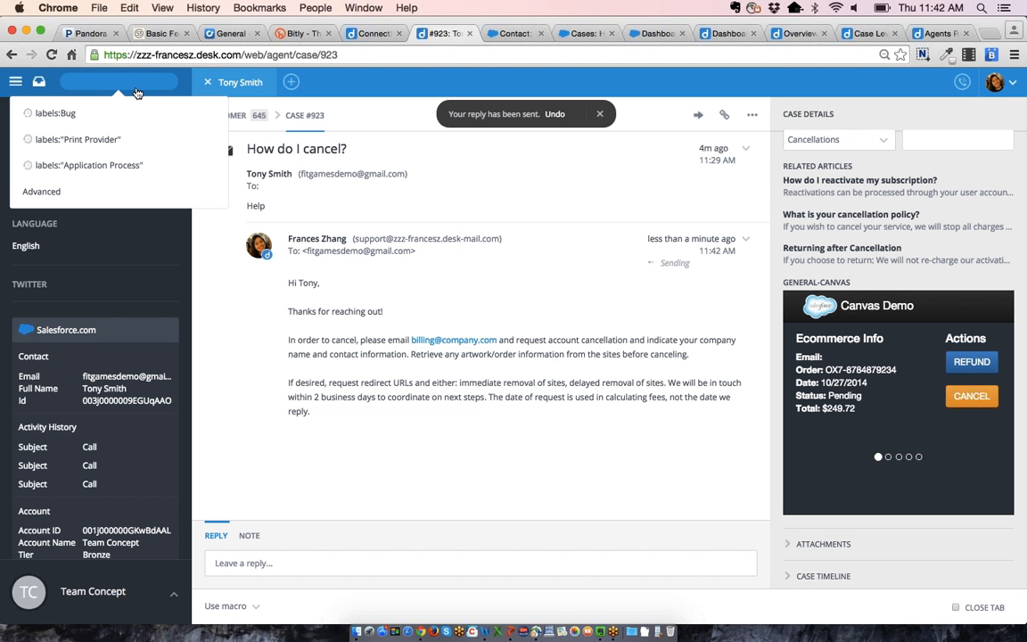
click(101, 192)
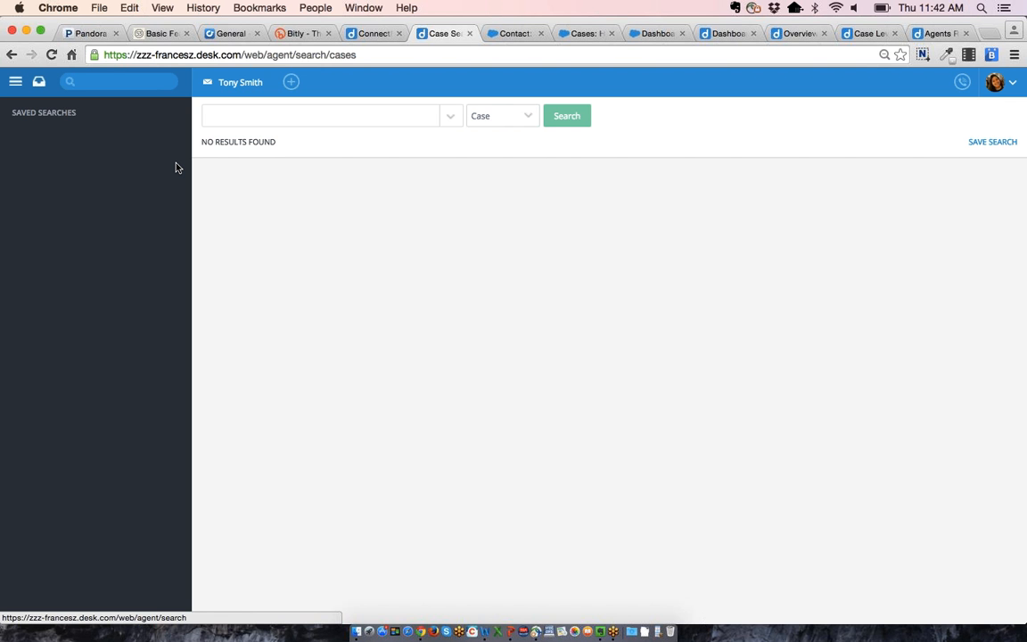
click(521, 115)
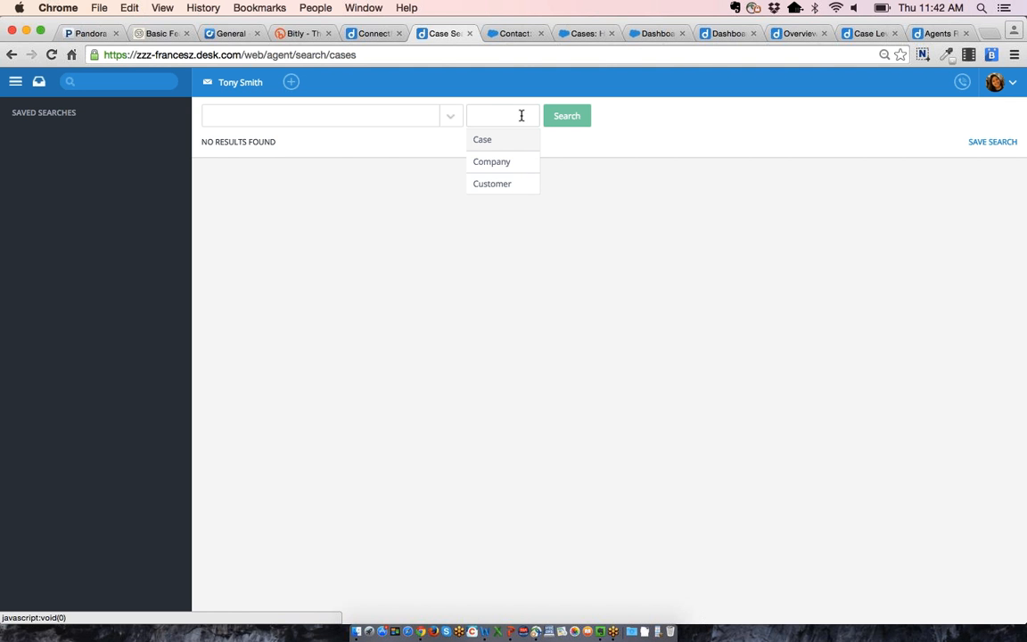
click(452, 119)
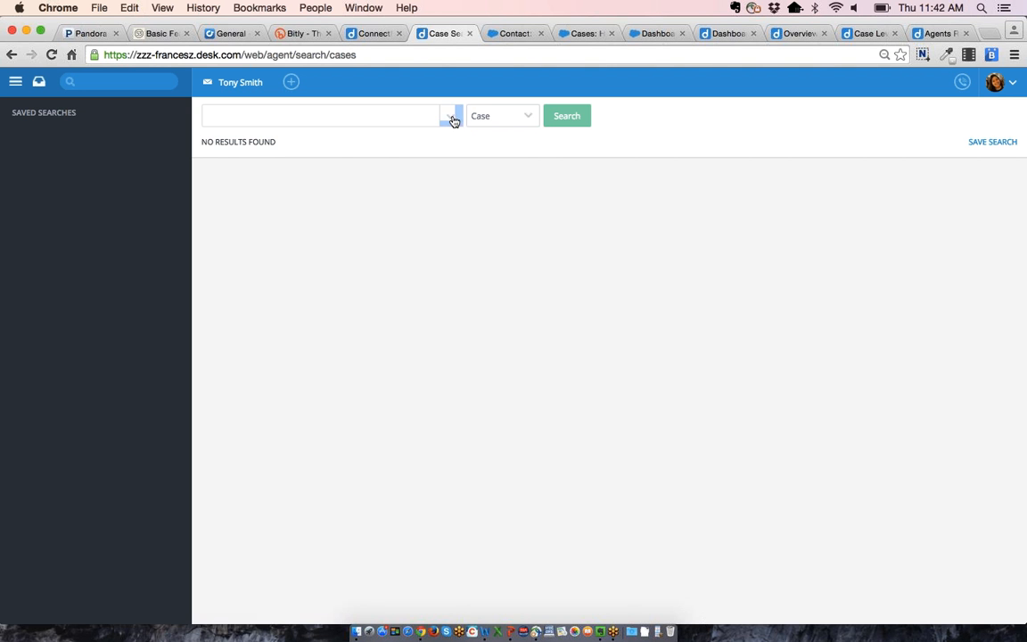
click(452, 122)
Search for cases whose labels contain any of "Bug".
click(419, 235)
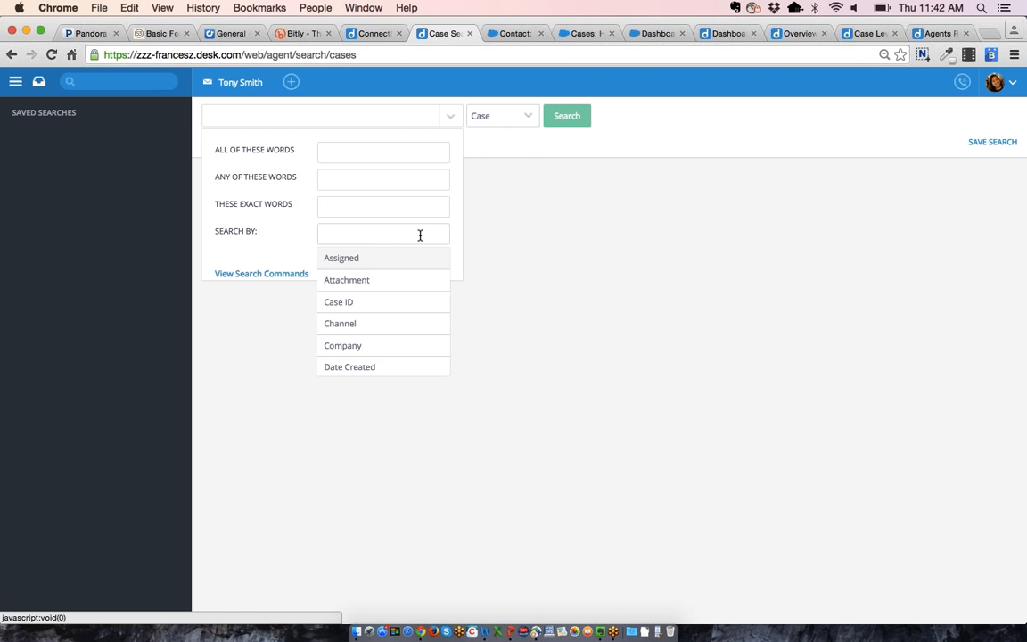
scroll(417, 281, down, 5)
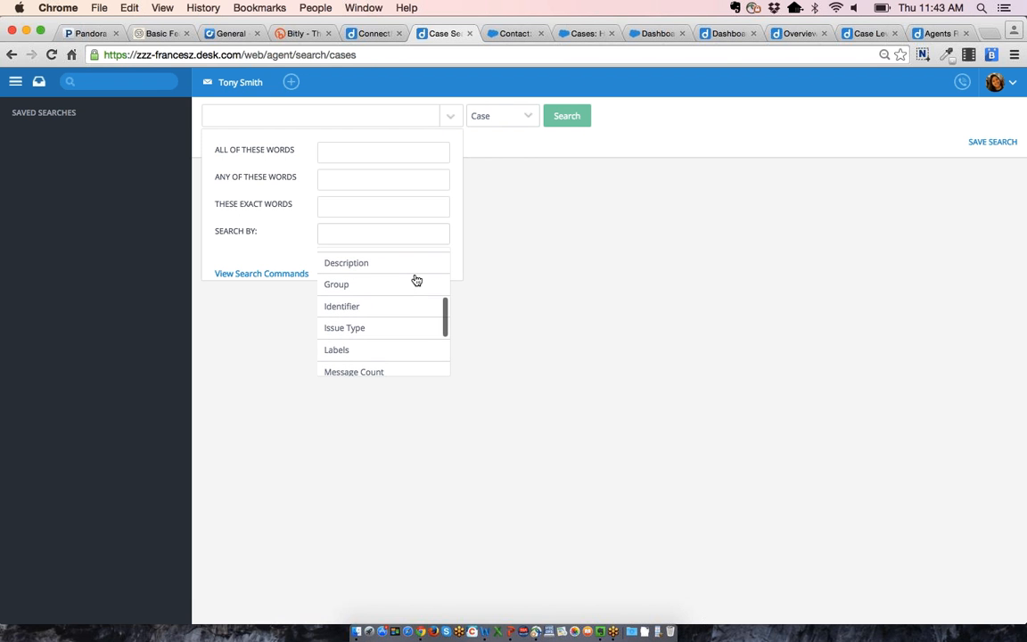
click(376, 350)
click(361, 260)
text(bu)
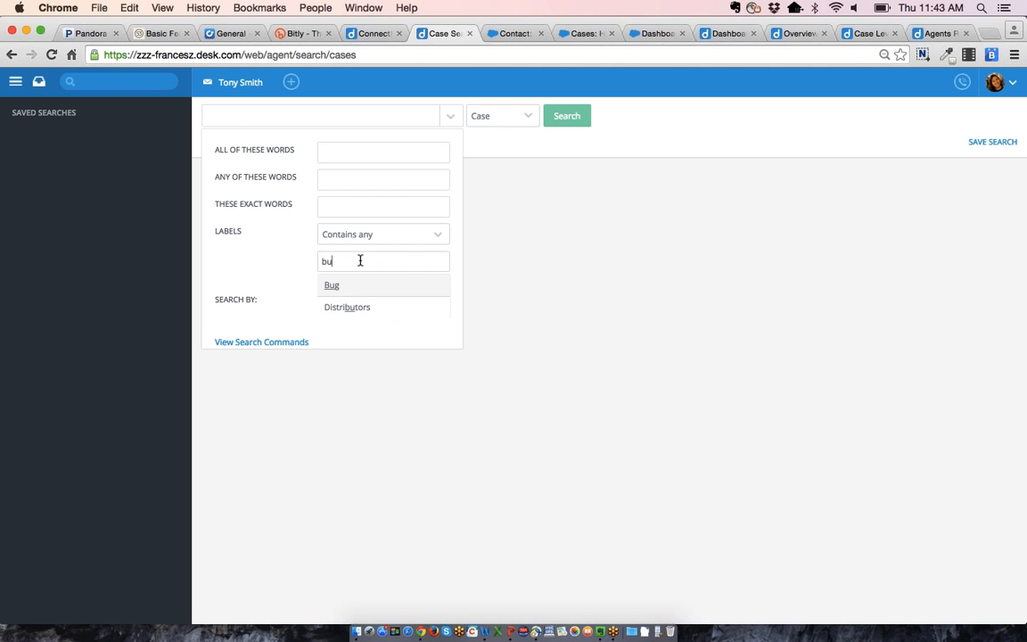
text(g)
key(Return)
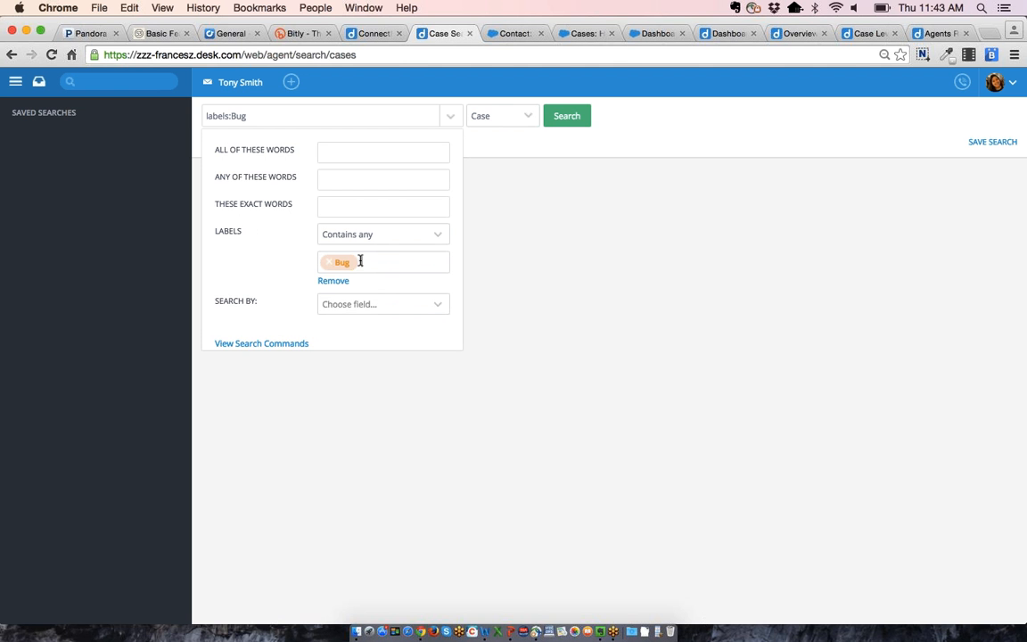
click(568, 116)
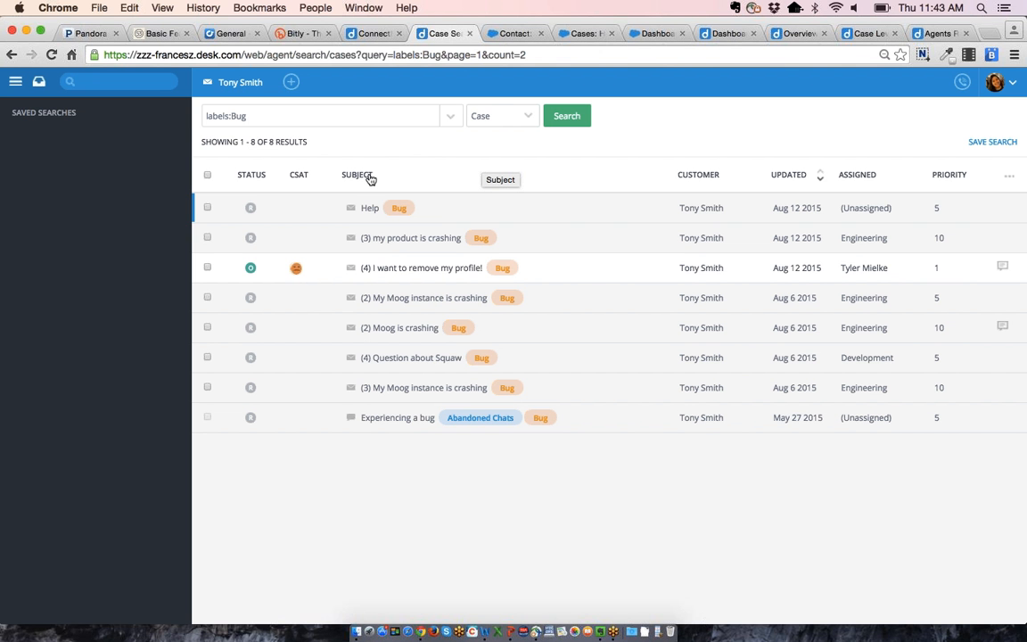
Select all editable cases in the search results and apply the bug macro to a bulk reply.
click(207, 175)
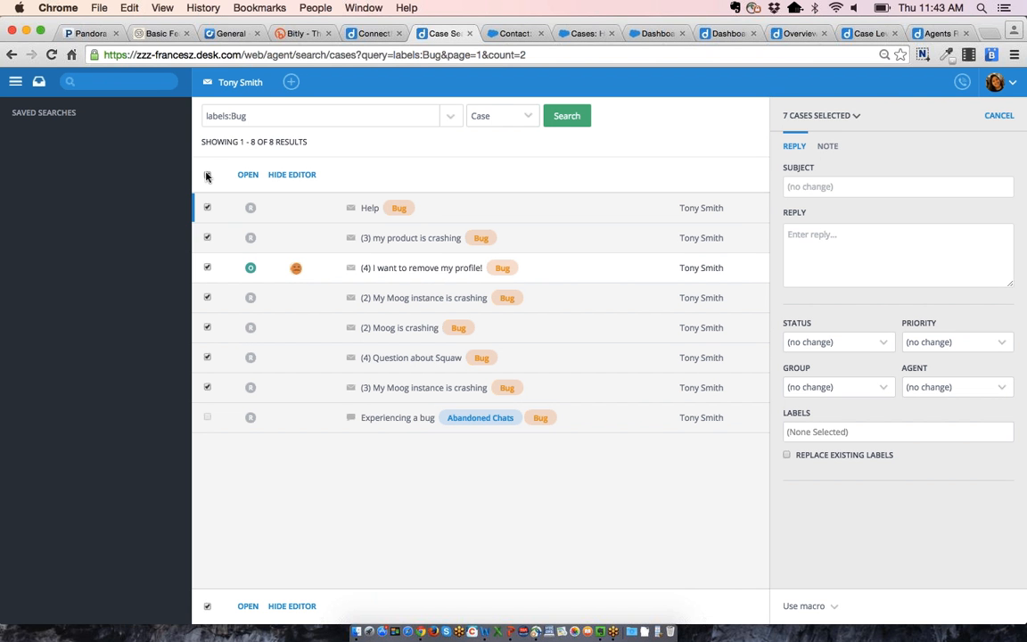
click(864, 231)
text(##)
text(bug)
key(Return)
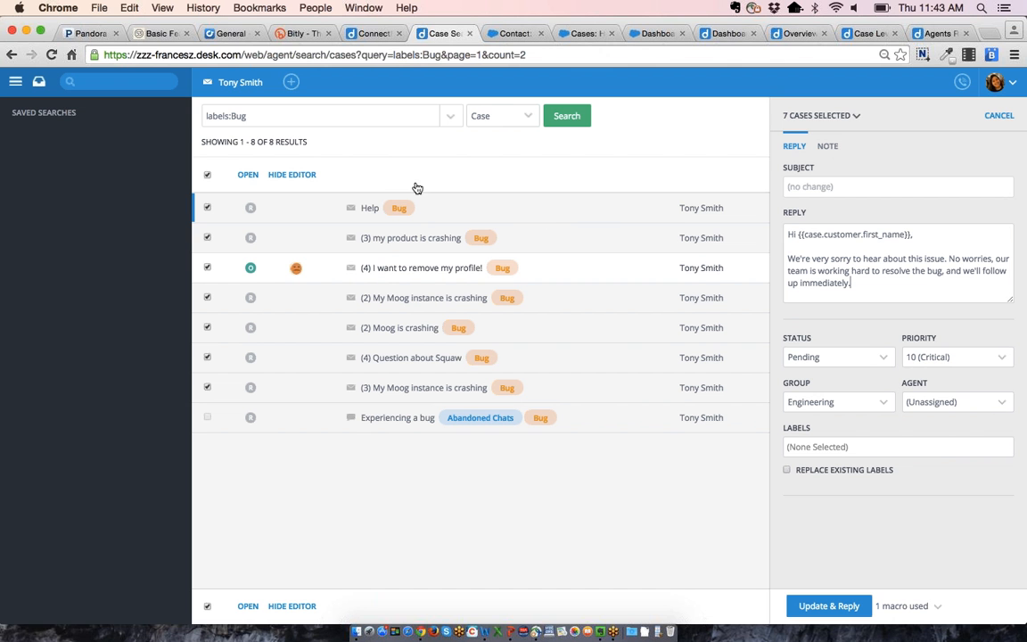
Close the open customer case, cancel the bulk edit, and return to the All Unresolved Cases filter.
click(207, 82)
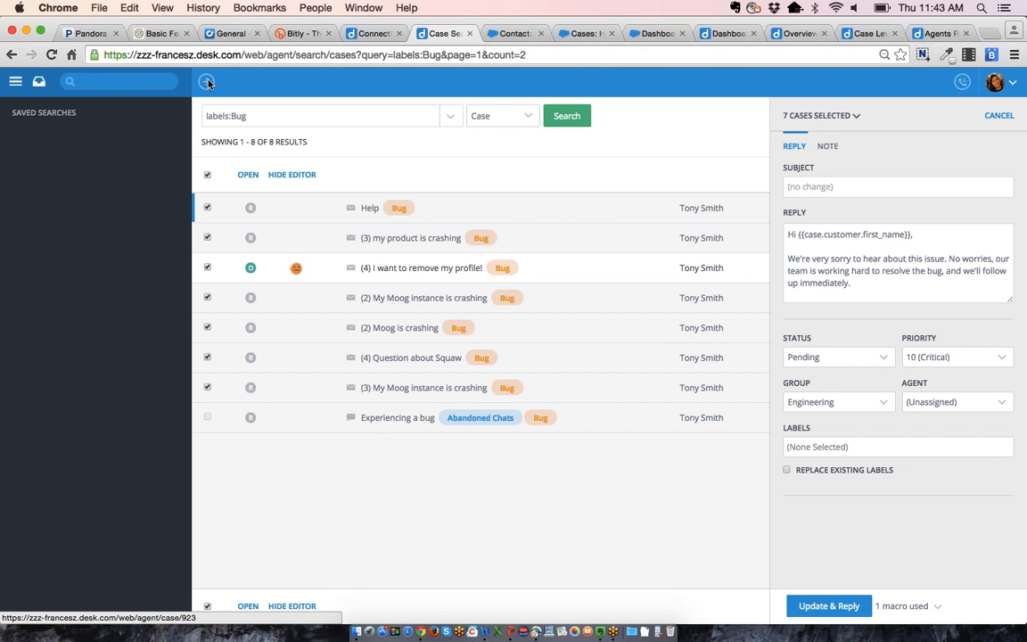
click(999, 116)
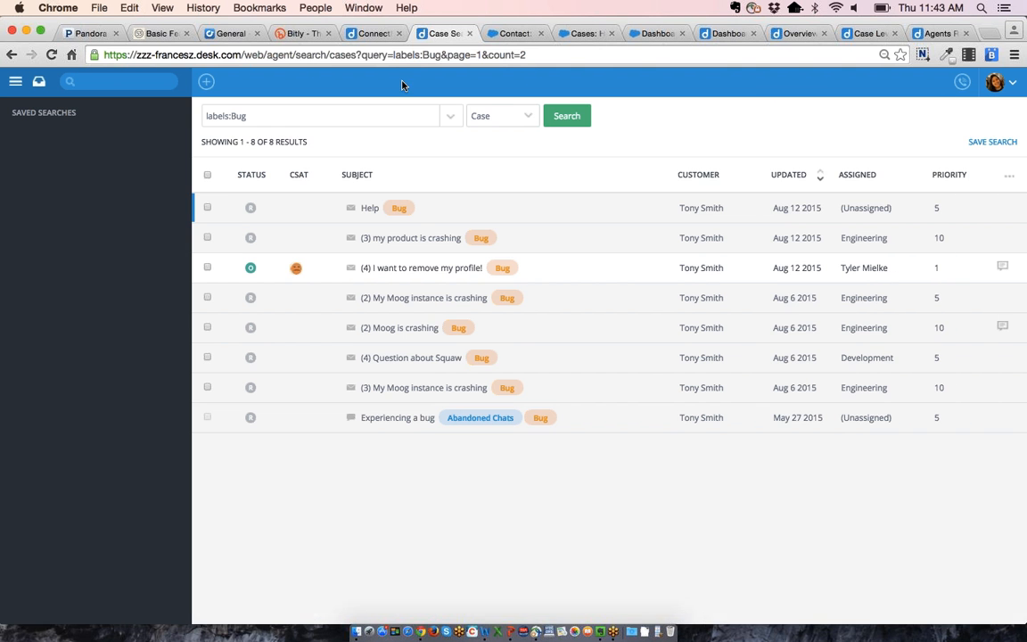
click(39, 79)
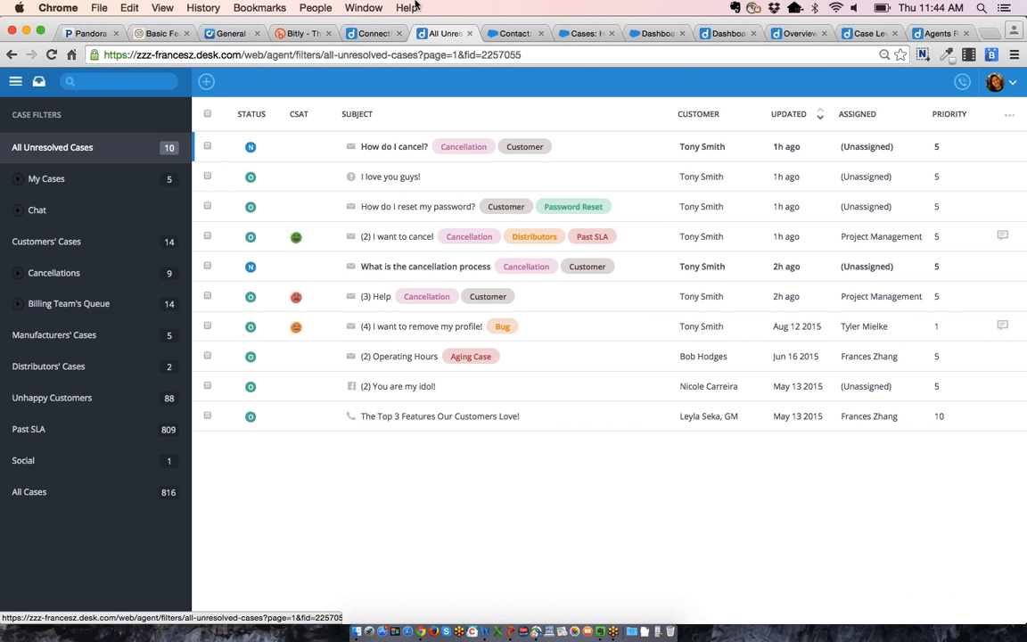
Review the Dashboard Report, from case volume and top labels and macros to top agents, response time and customer satisfaction.
click(727, 33)
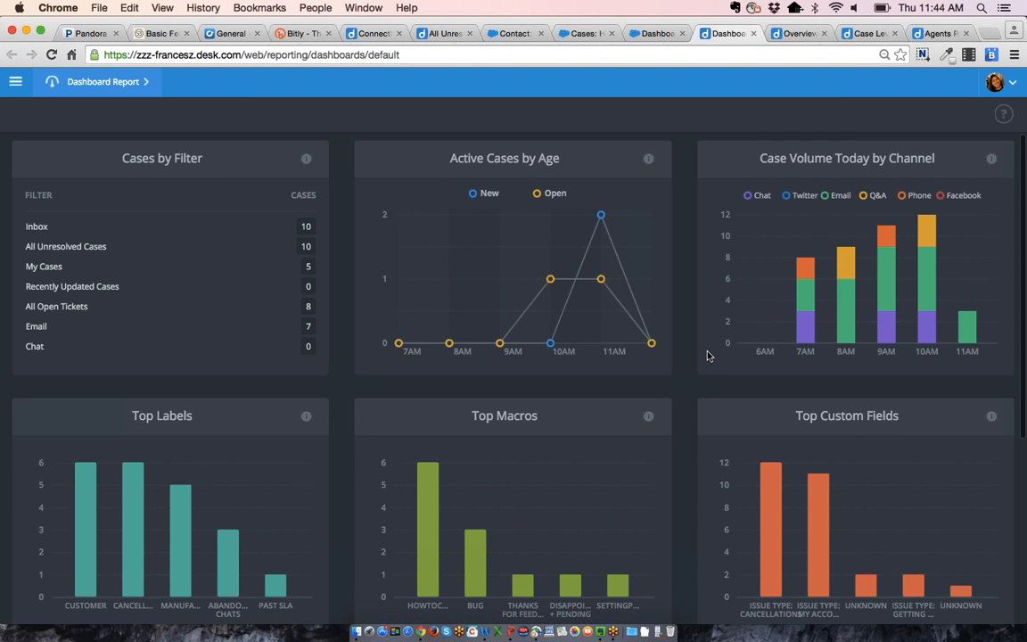
scroll(707, 356, down, 1)
scroll(708, 356, down, 3)
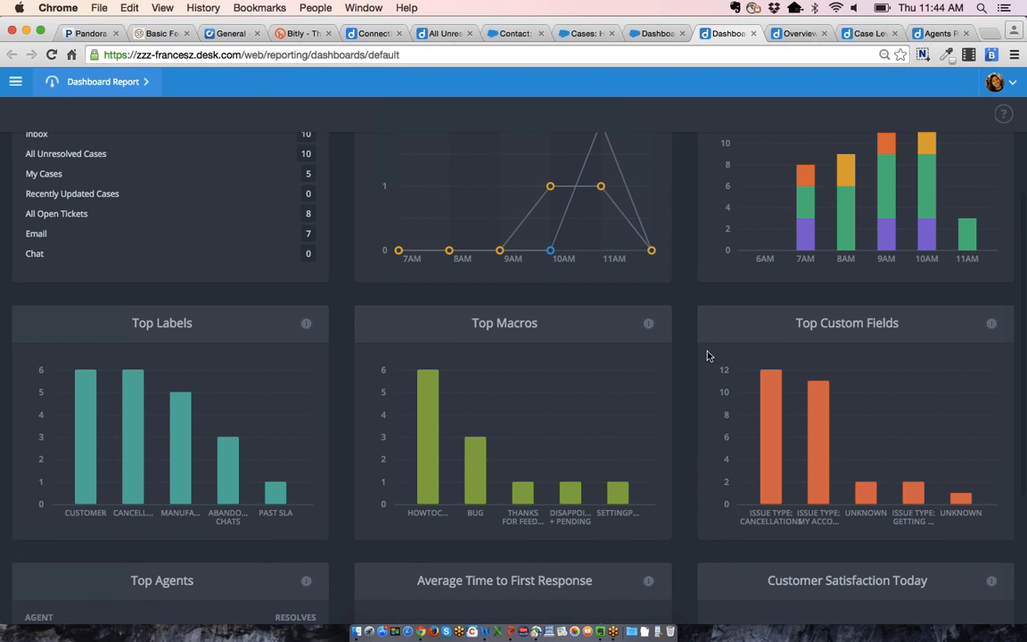
scroll(707, 356, down, 5)
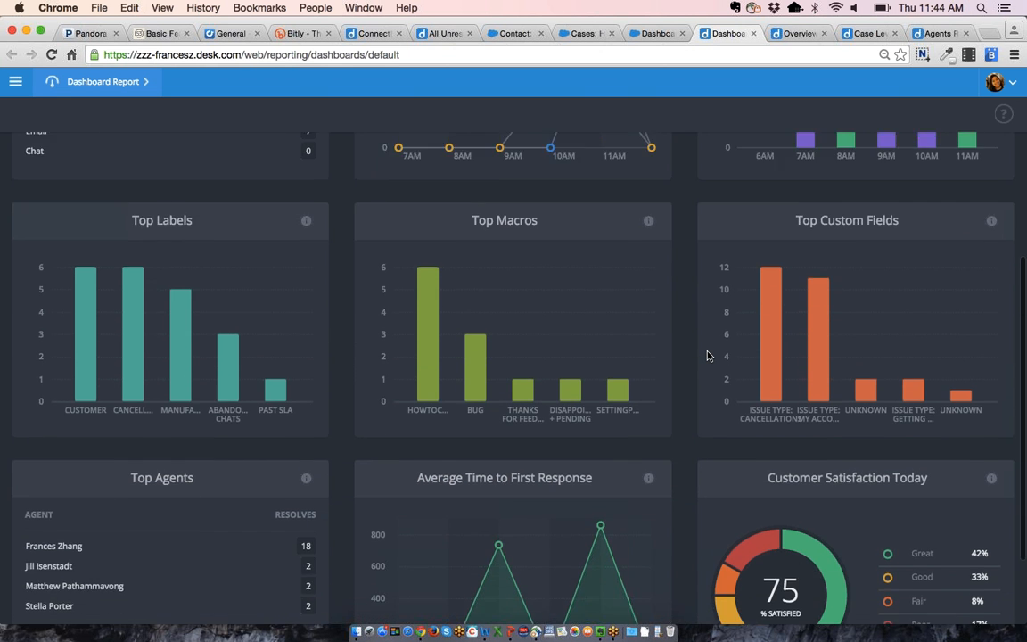
scroll(708, 356, down, 3)
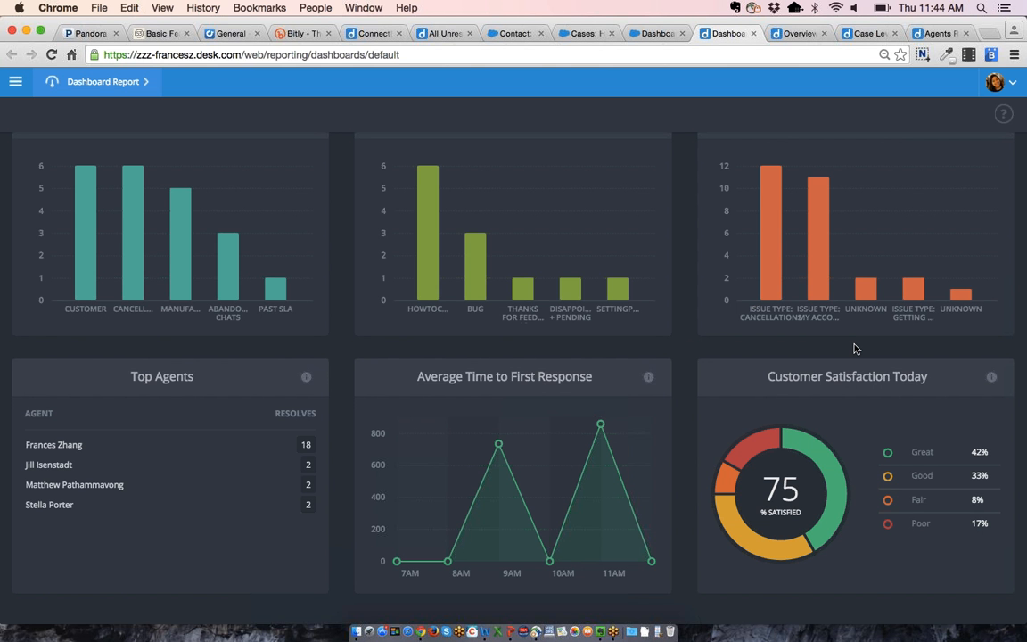
scroll(854, 348, up, 8)
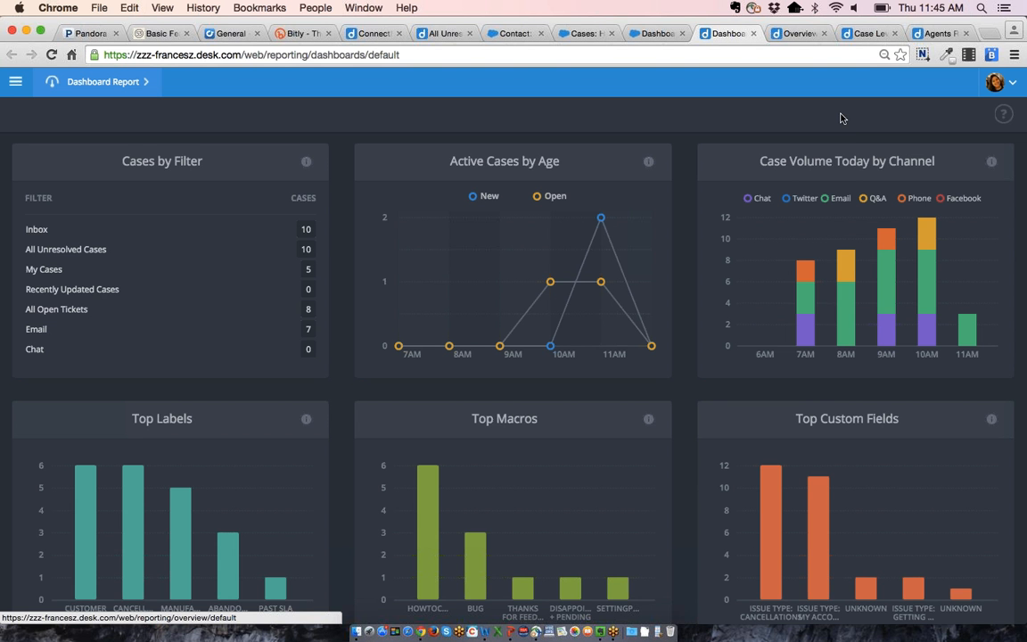
Open the Overview Report and look over its created-cases chart and available date range options.
click(789, 33)
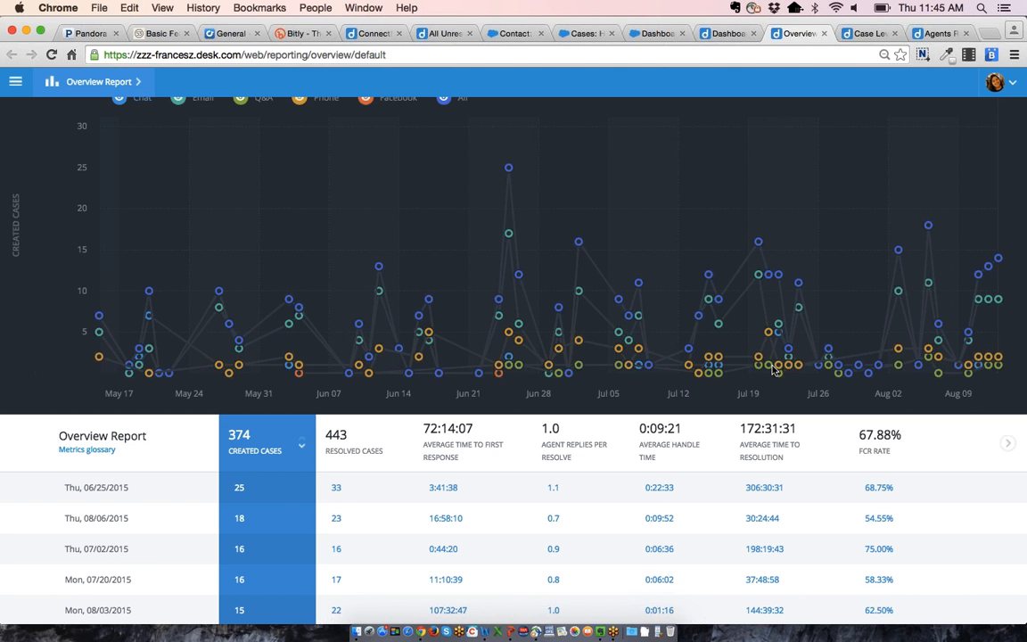
scroll(775, 370, up, 3)
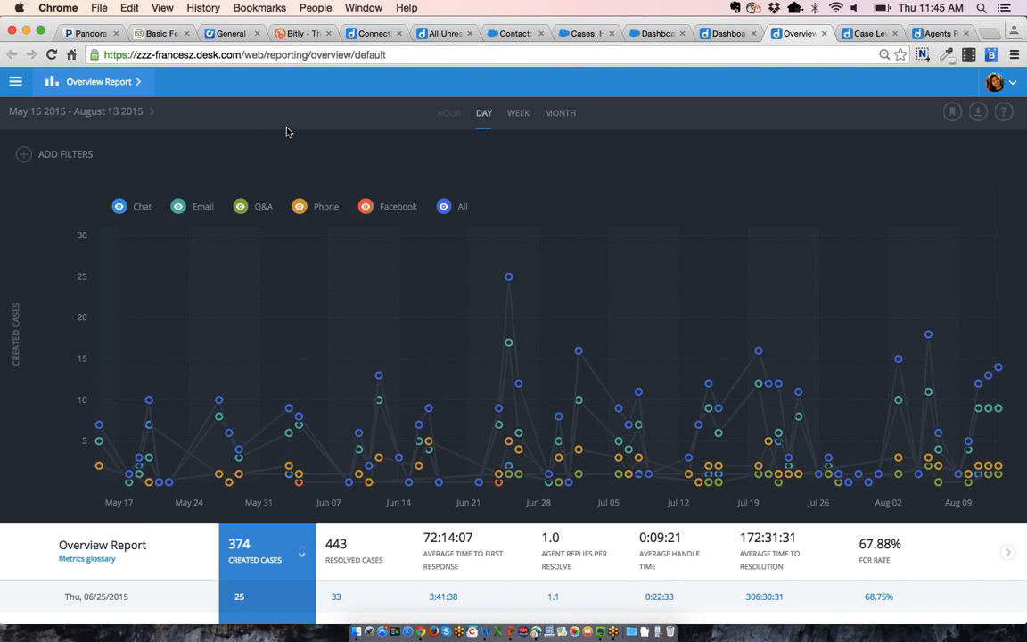
click(130, 114)
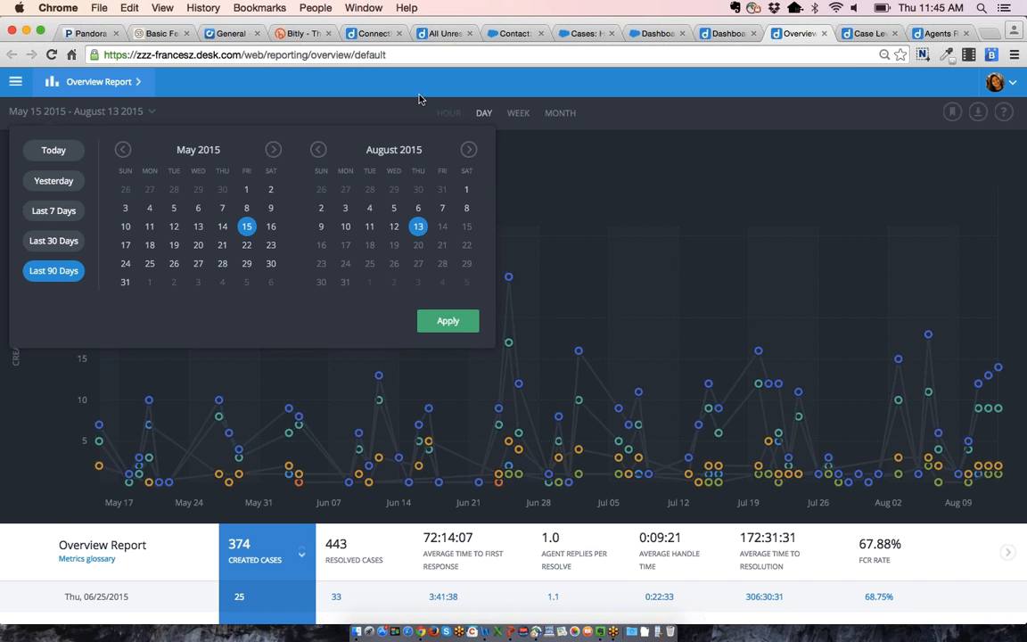
click(592, 167)
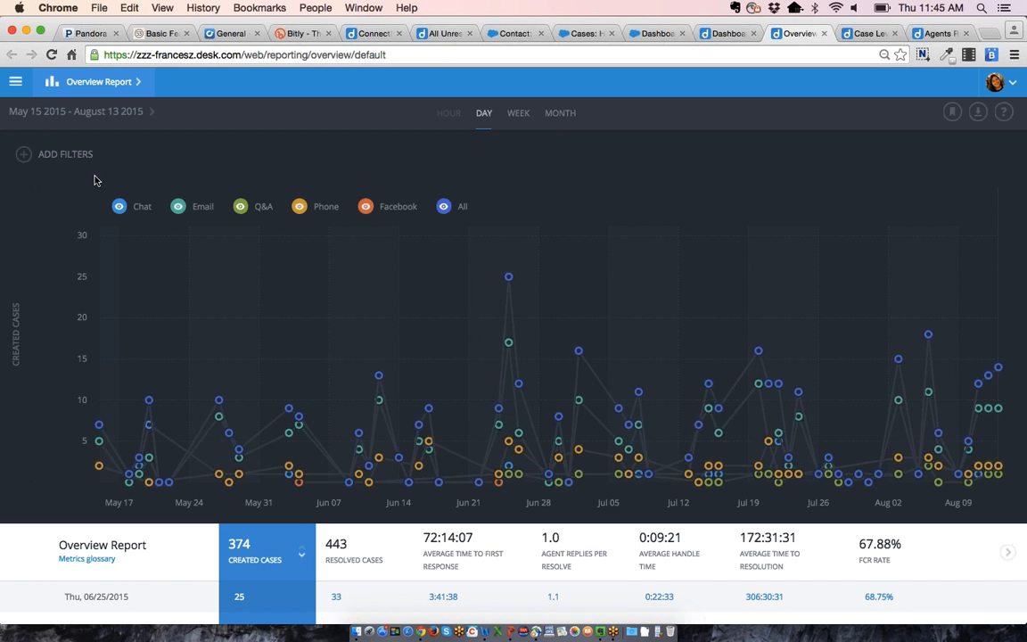
Add an Overview Report filter including cases whose Custom Fields value is Issue Type: Cancellations.
click(27, 157)
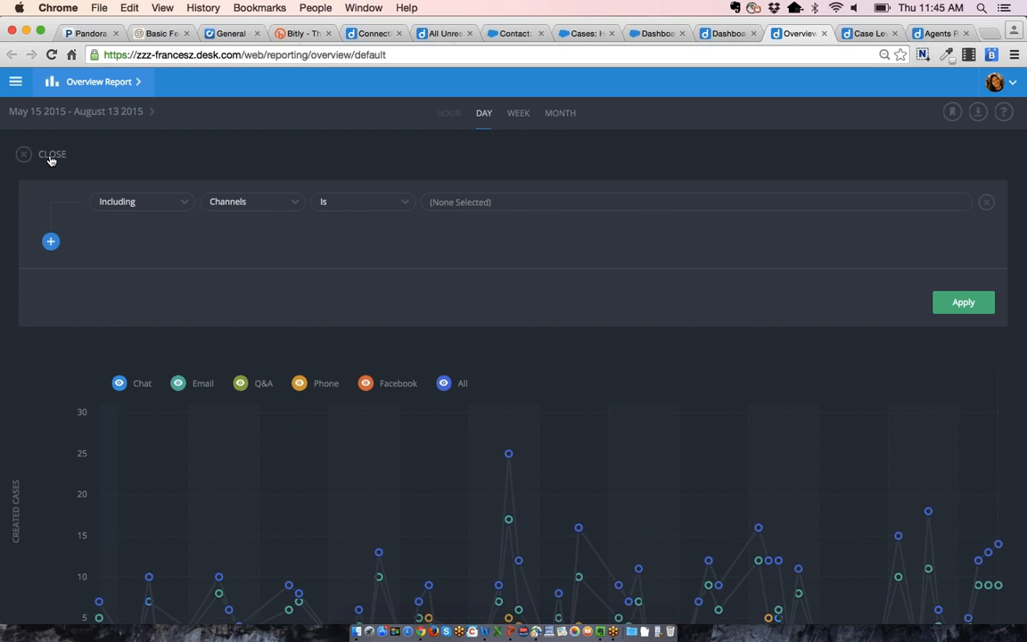
click(273, 213)
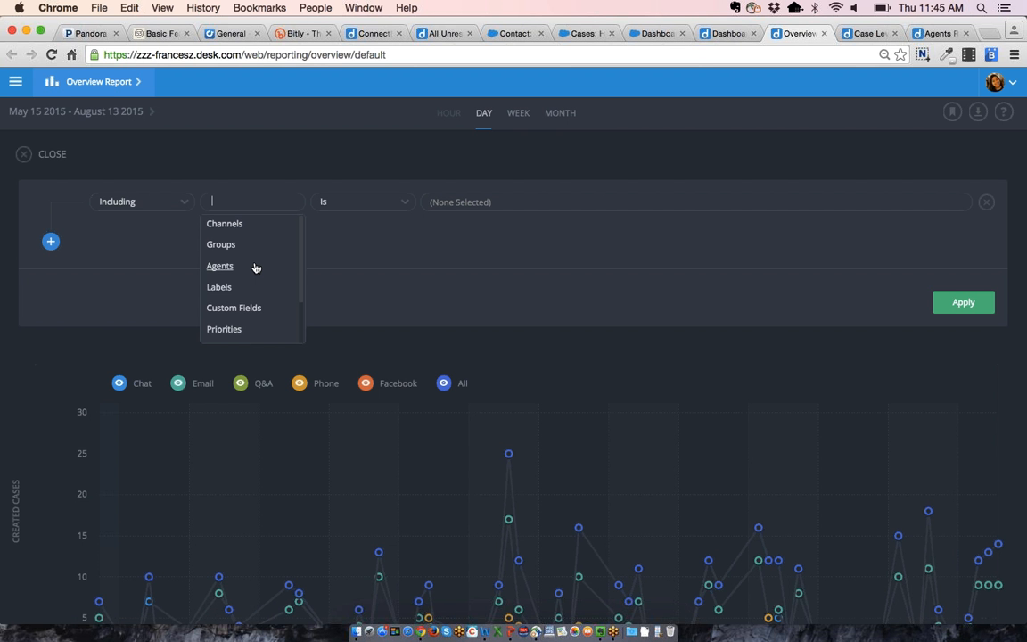
scroll(256, 267, down, 3)
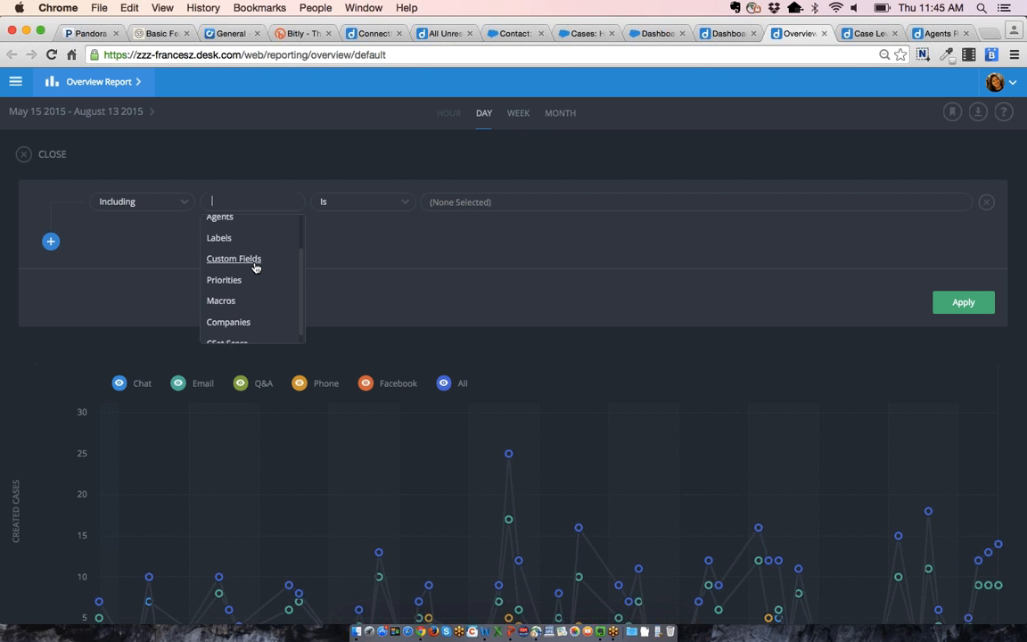
click(257, 260)
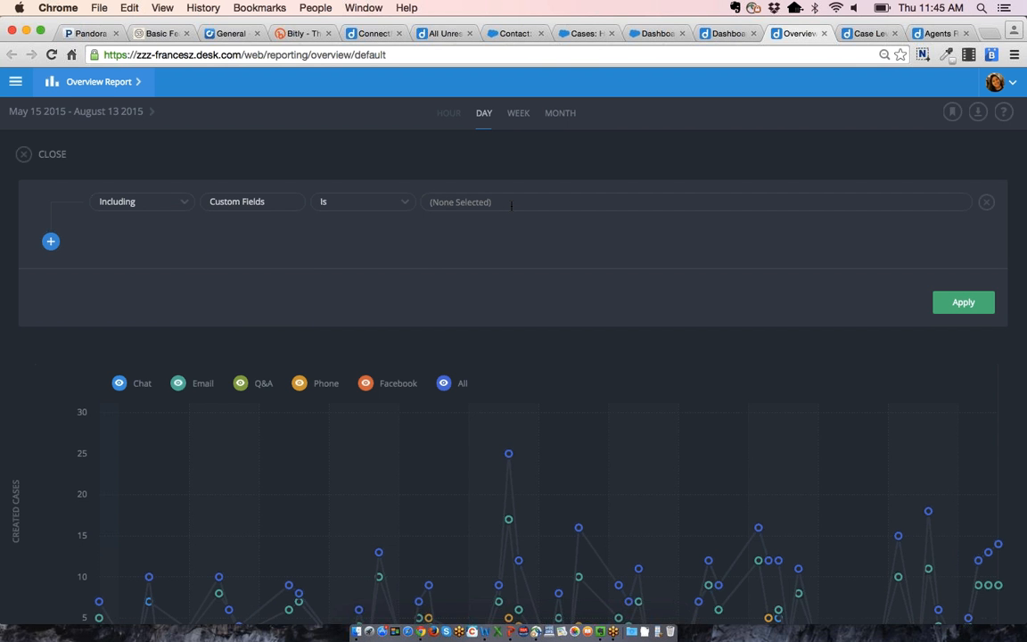
click(511, 205)
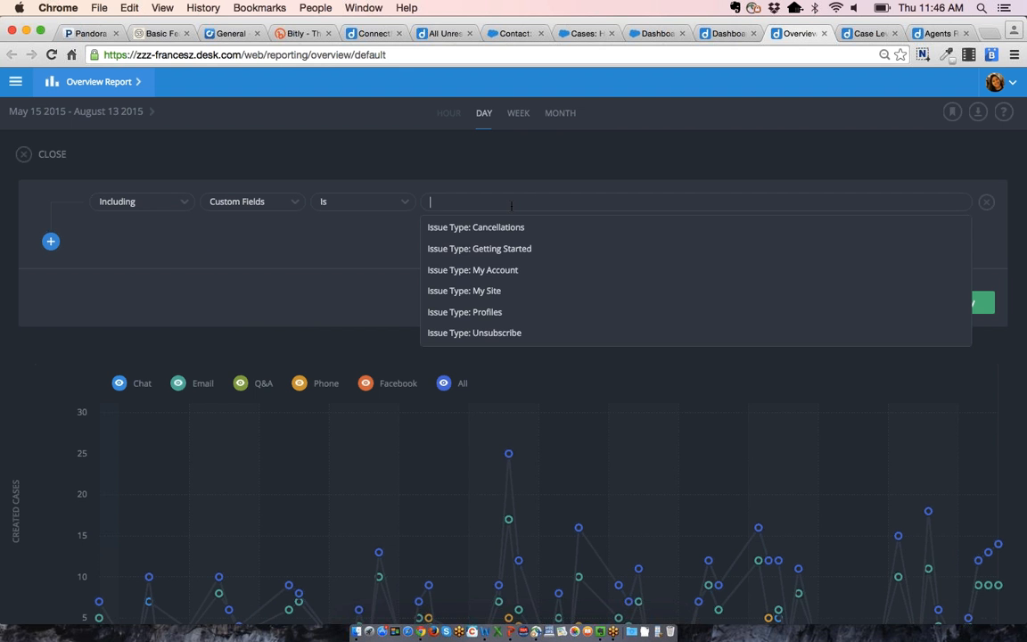
click(506, 229)
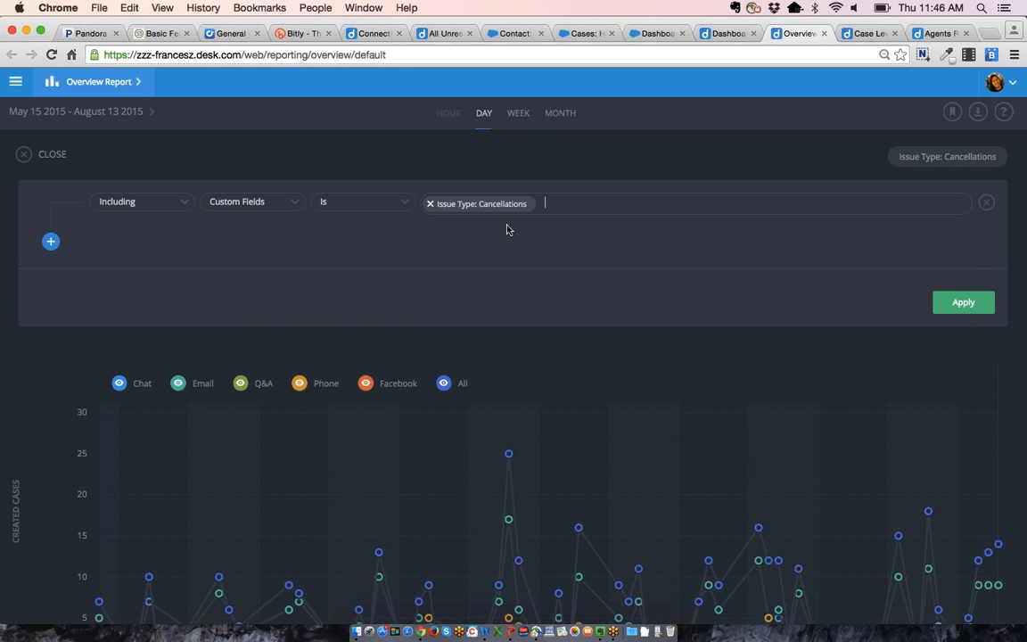
Review the Overview Report's daily metrics, including the second set of columns from inbound interactions to CSAT.
mouse_move(47, 241)
scroll(722, 360, down, 5)
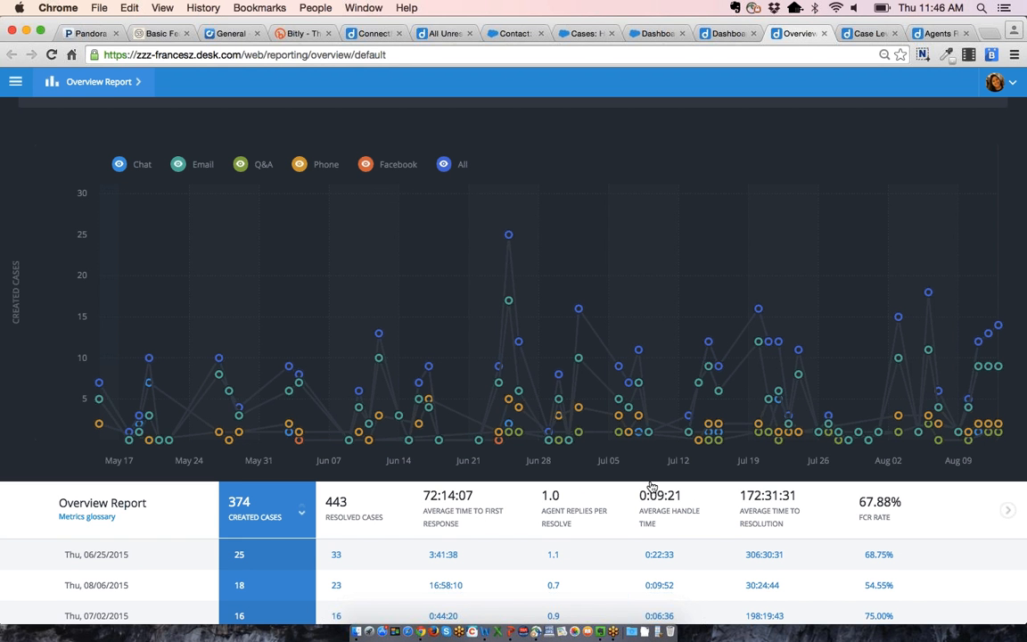
click(1010, 513)
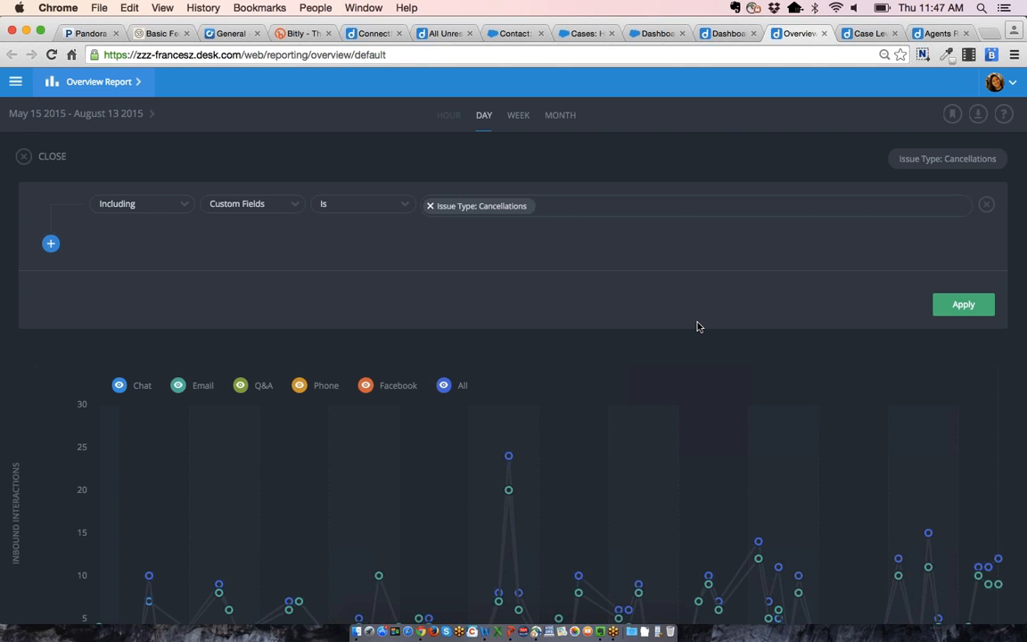
scroll(698, 326, down, 10)
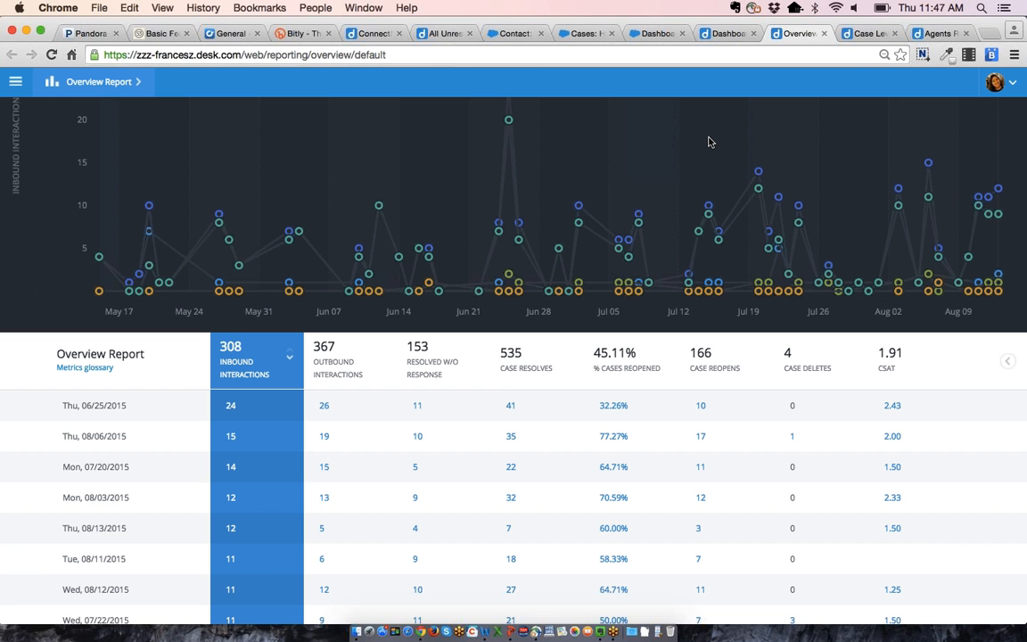
Open case 673 from the Case Level Report of resolved cases and examine its case timeline.
click(851, 36)
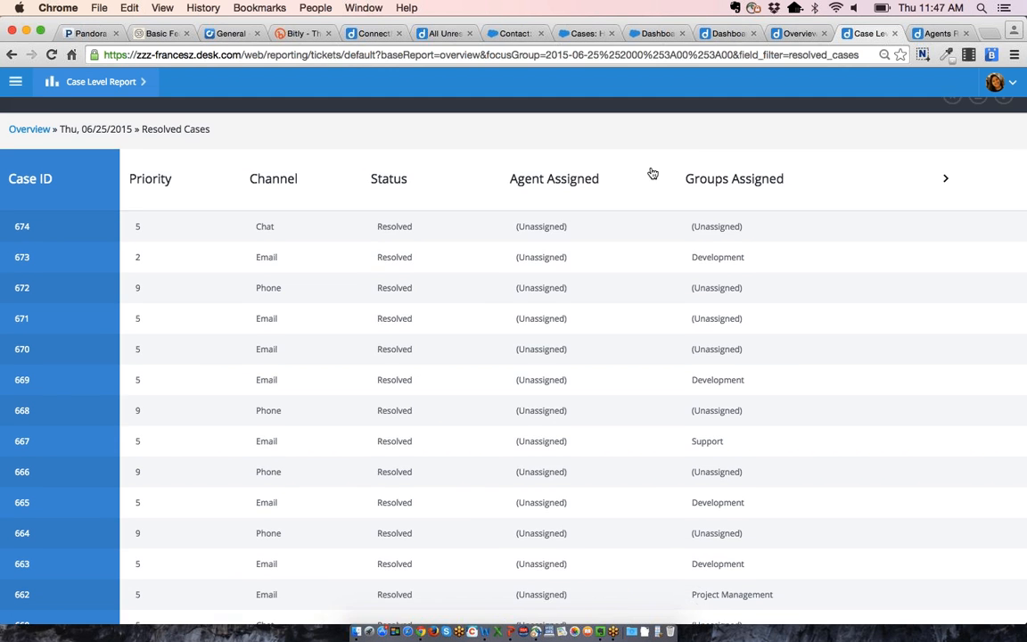
scroll(649, 172, down, 1)
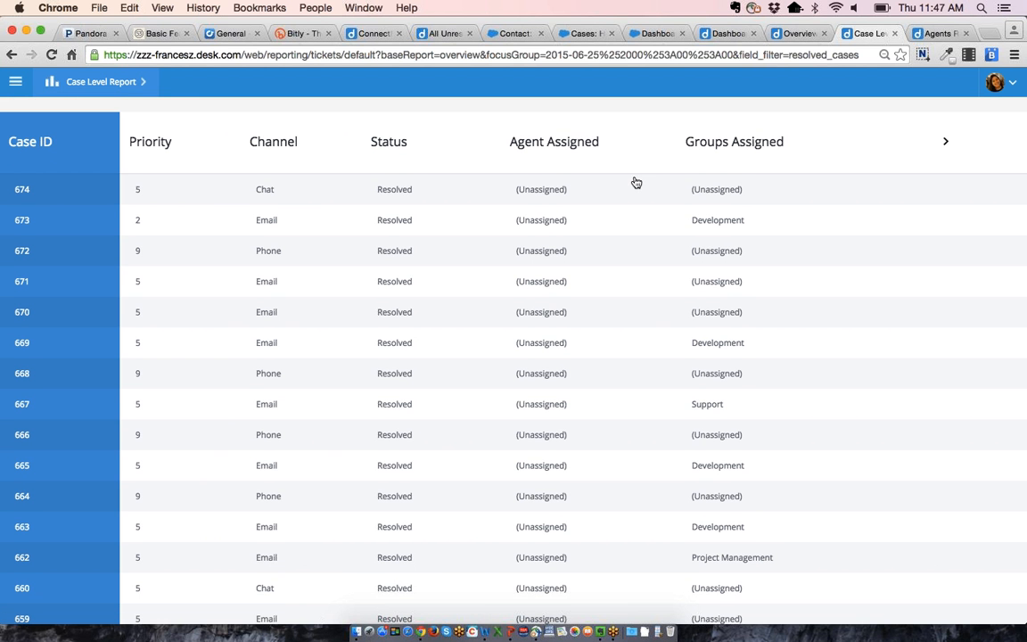
click(547, 224)
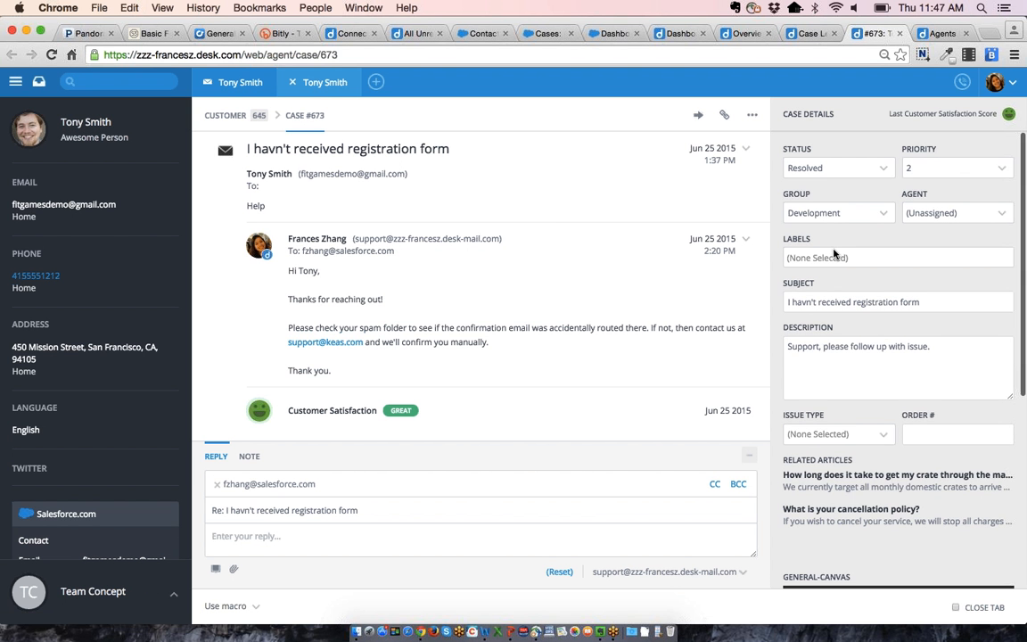
scroll(835, 254, down, 5)
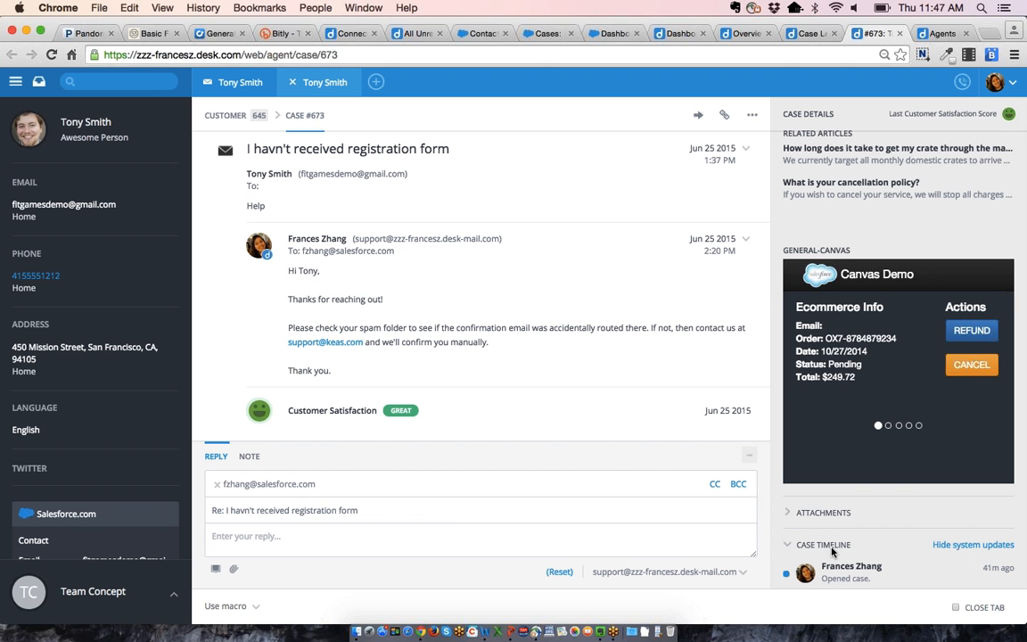
scroll(936, 529, down, 5)
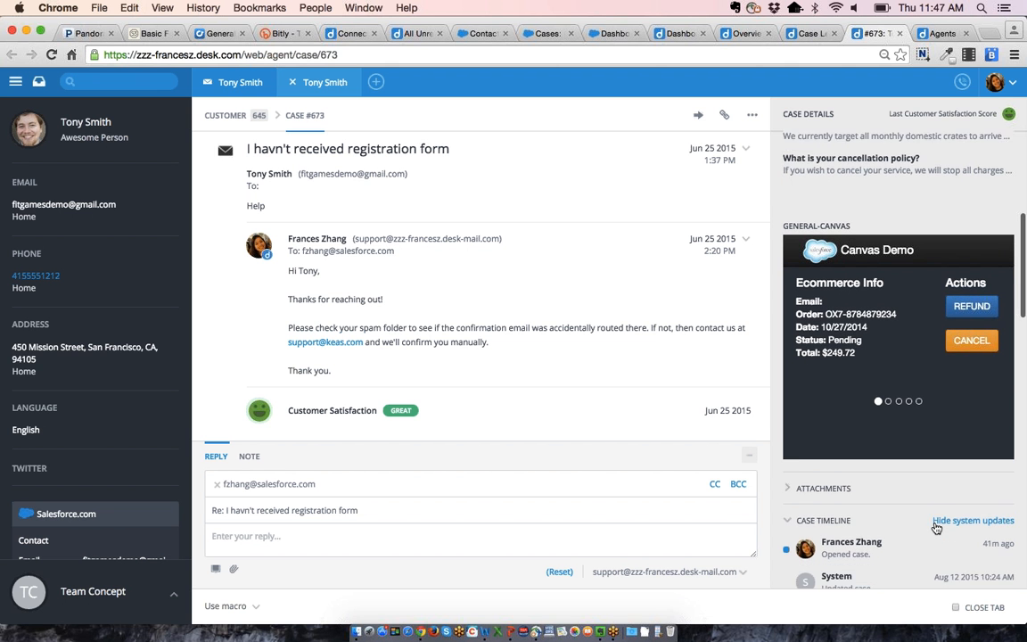
scroll(936, 528, down, 5)
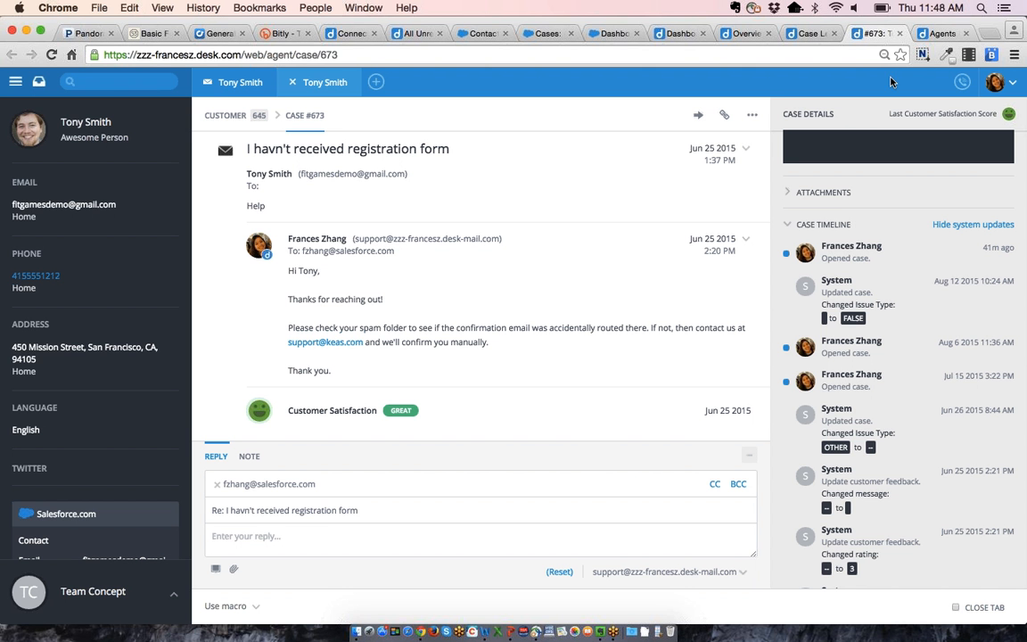
Open the Agents Report and look over the list of available insight reports.
click(938, 36)
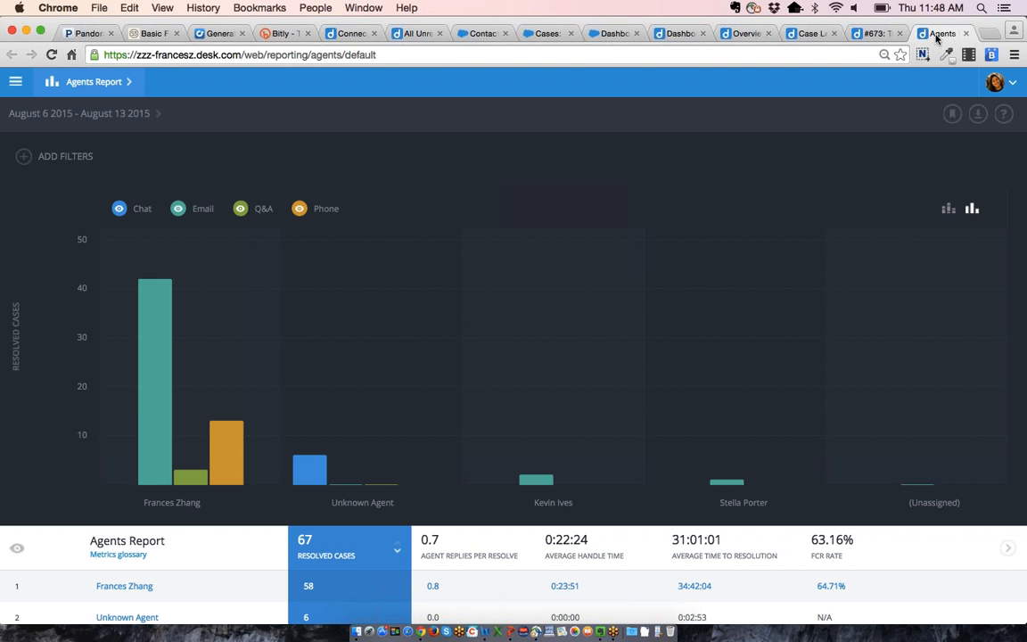
click(108, 83)
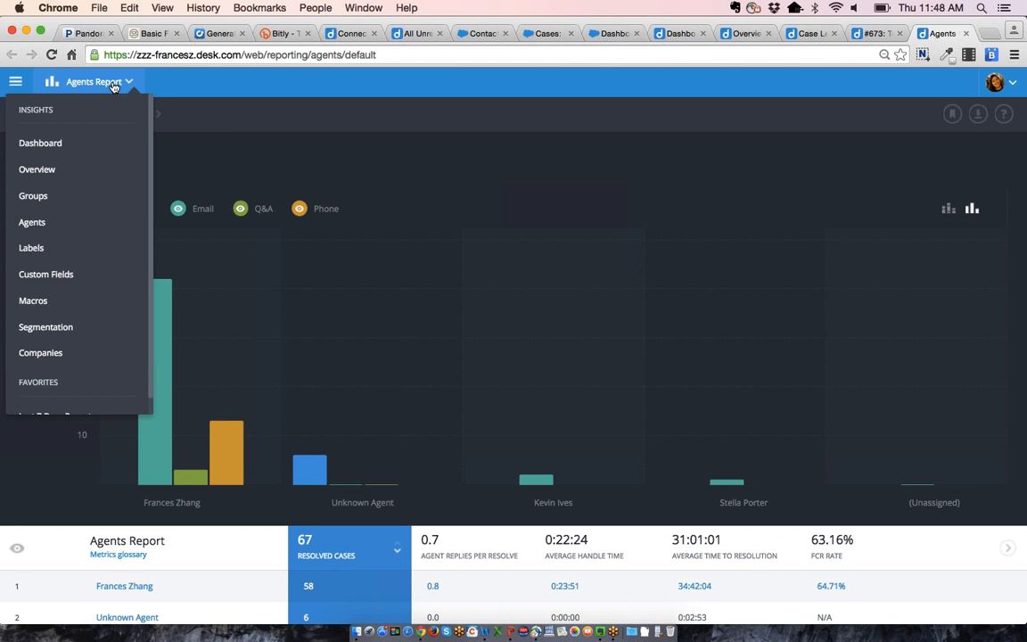
click(241, 136)
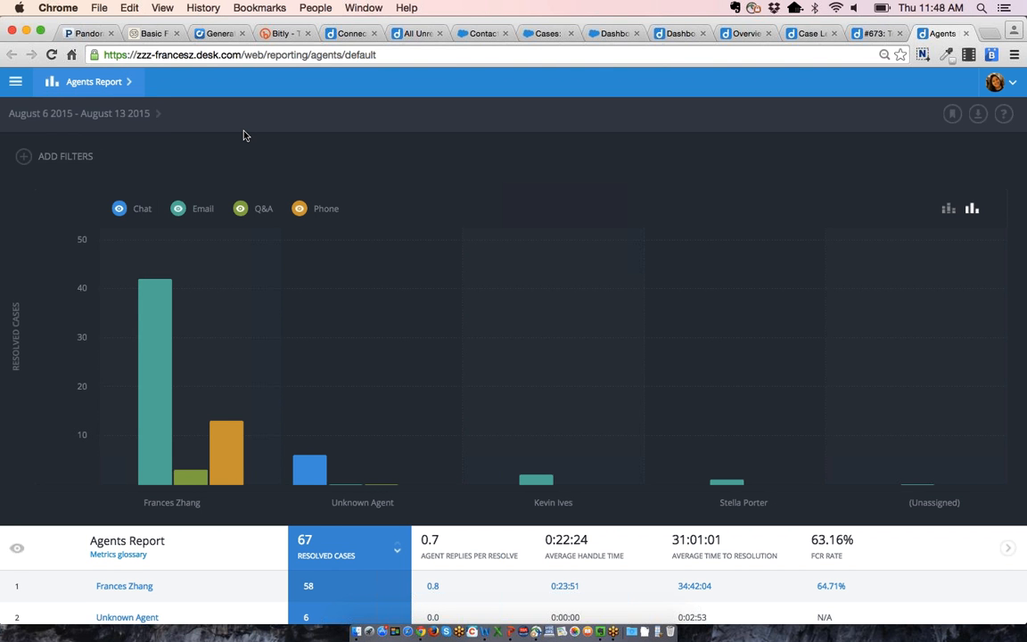
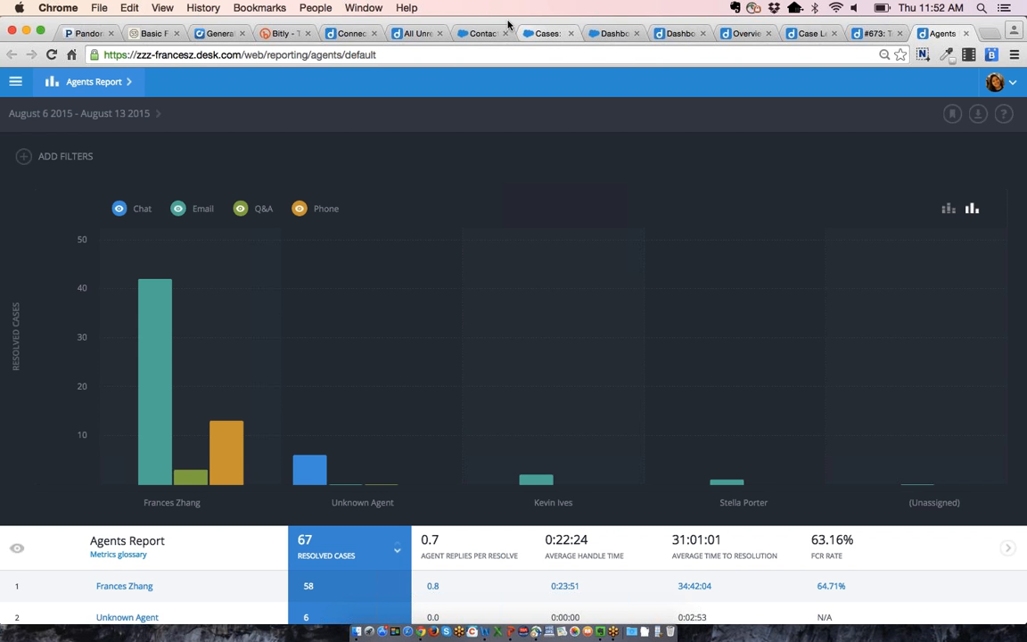
Switch to the customer support portal and go back to its Welcome home page to view the topics and contact options.
click(335, 33)
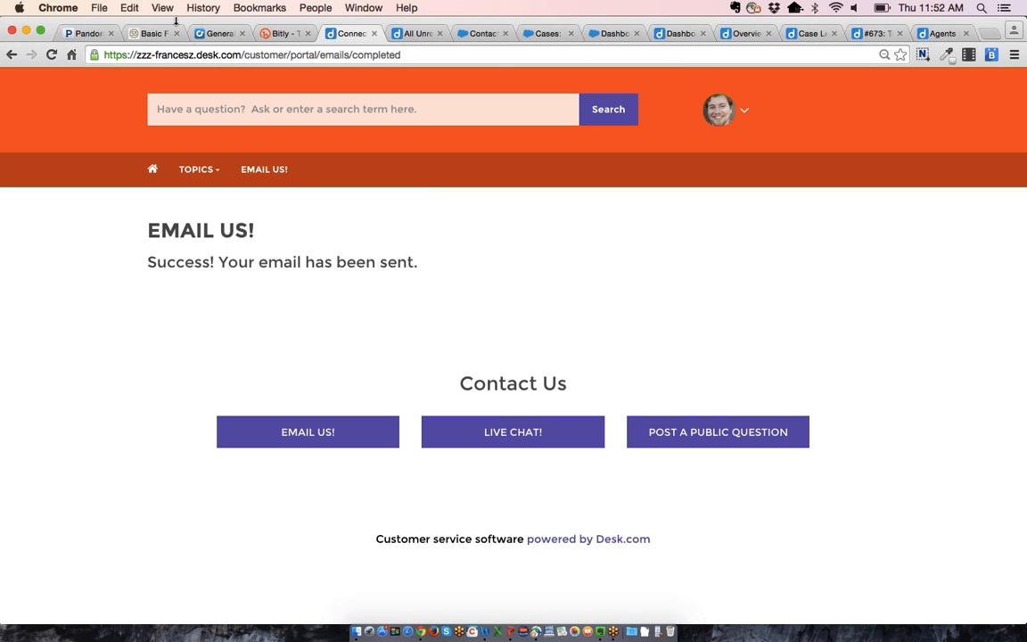
click(11, 55)
click(11, 55)
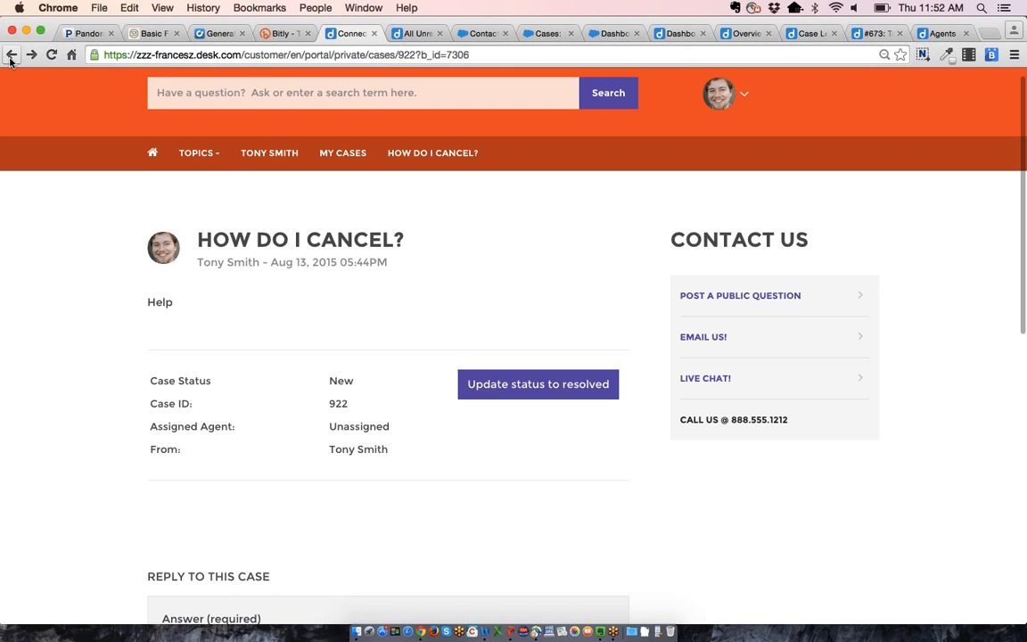
click(11, 55)
click(11, 56)
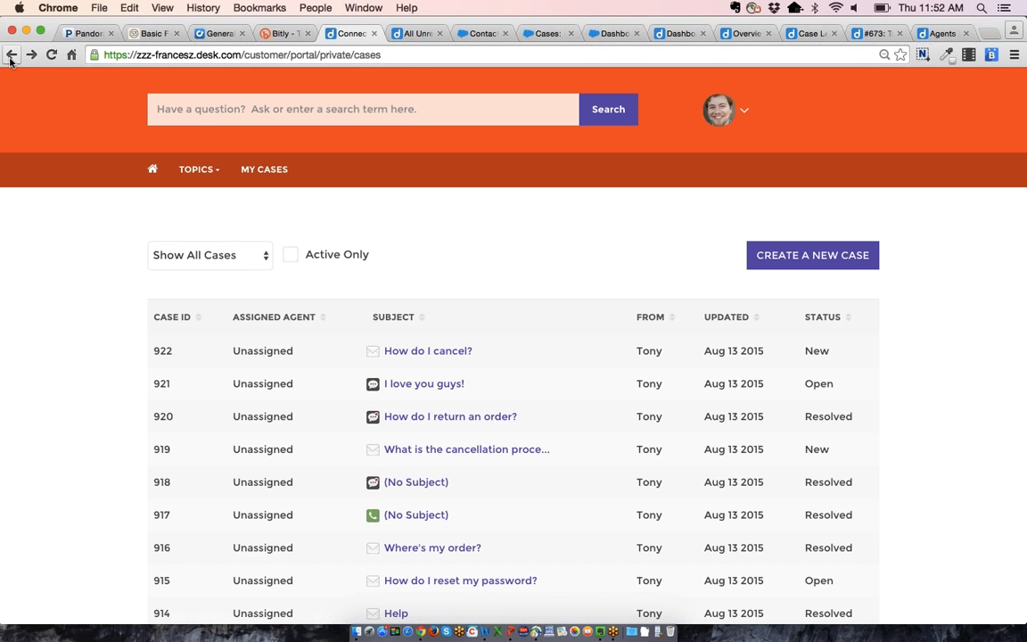
click(11, 56)
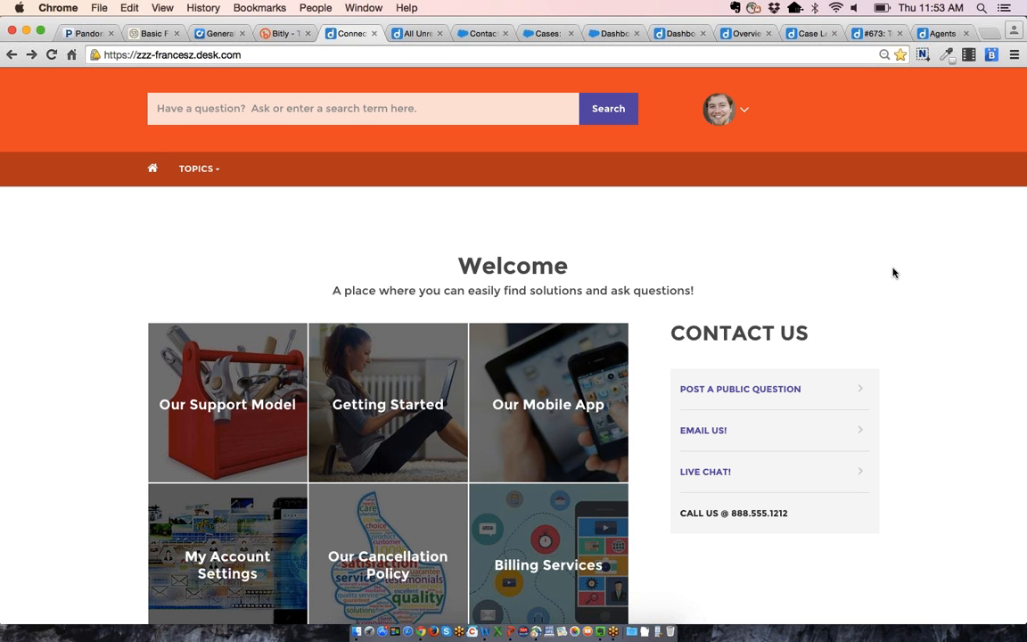
scroll(619, 177, down, 2)
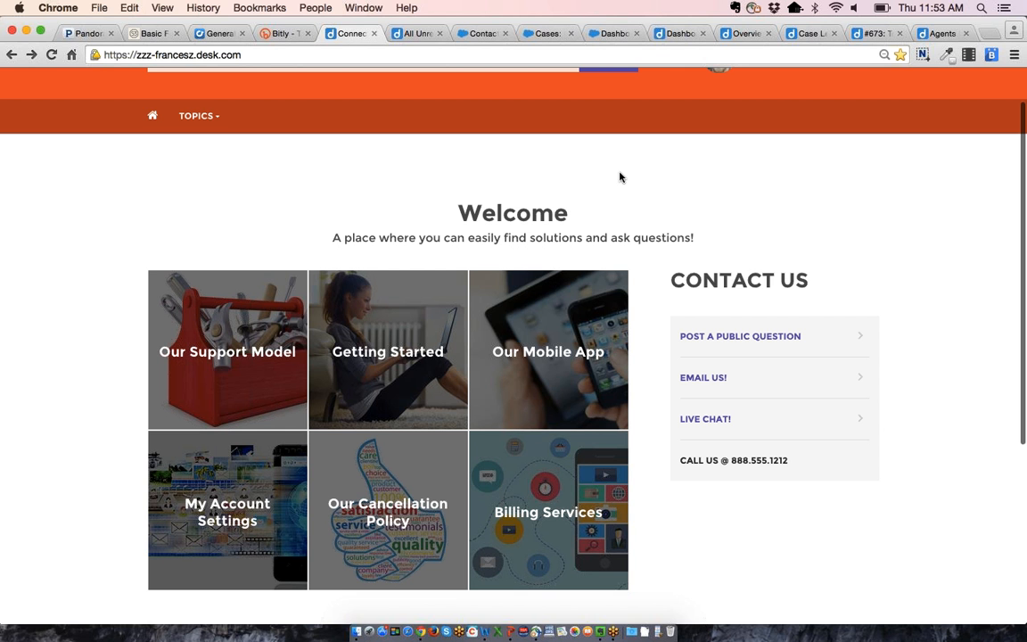
scroll(620, 177, up, 2)
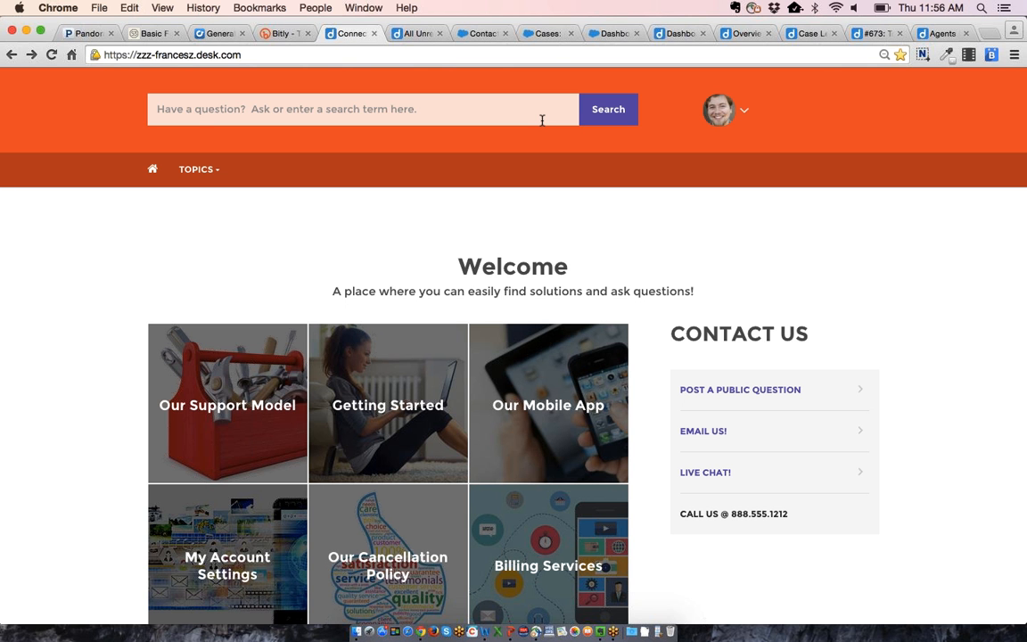
Open the unresolved "How do I cancel?" case in the agent inbox and write the internal note "help!".
click(413, 36)
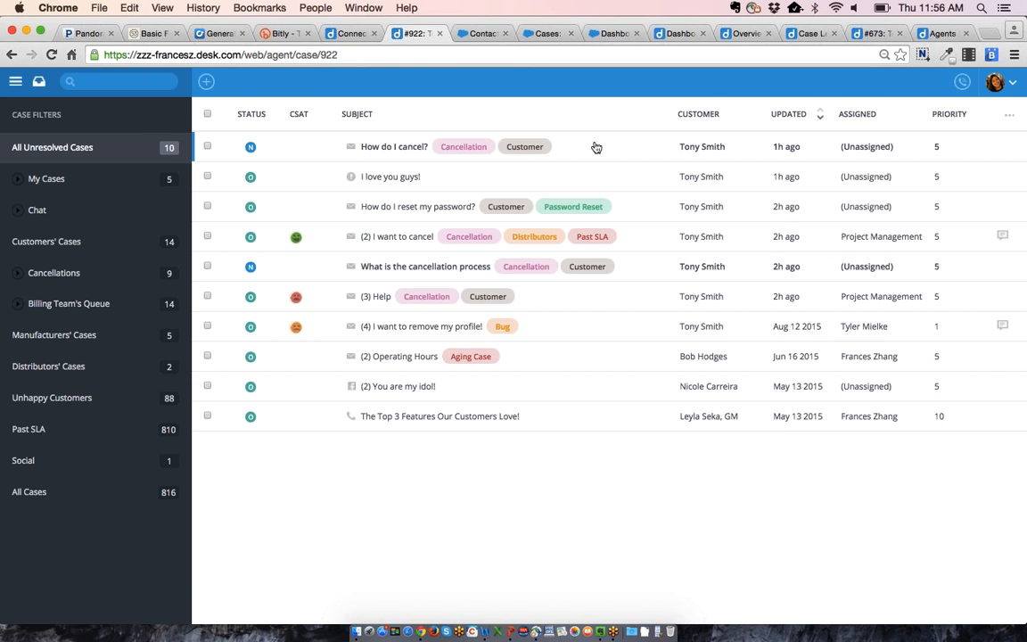
click(596, 148)
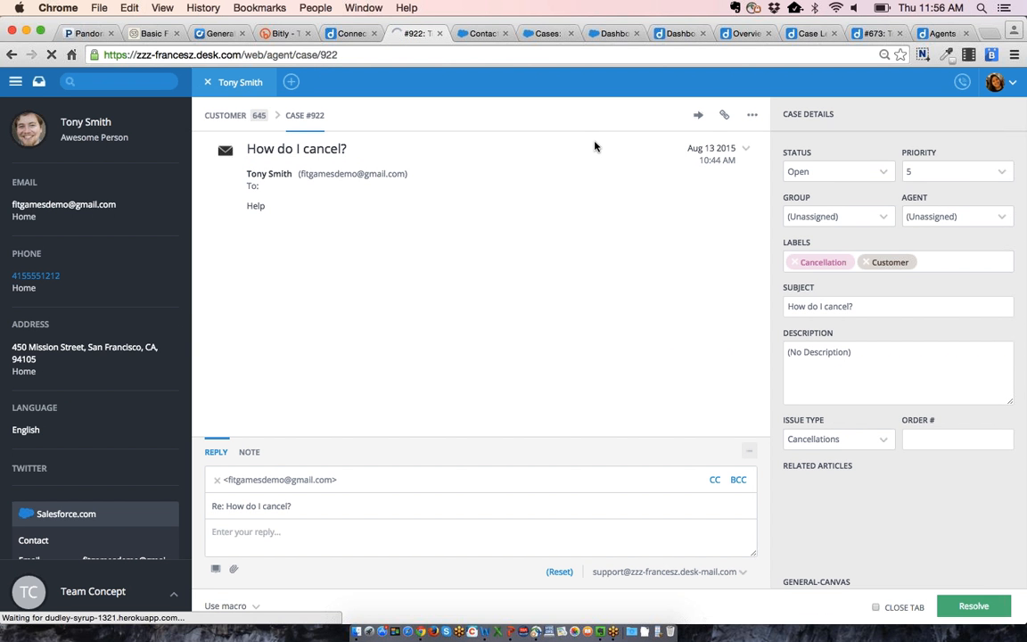
click(249, 452)
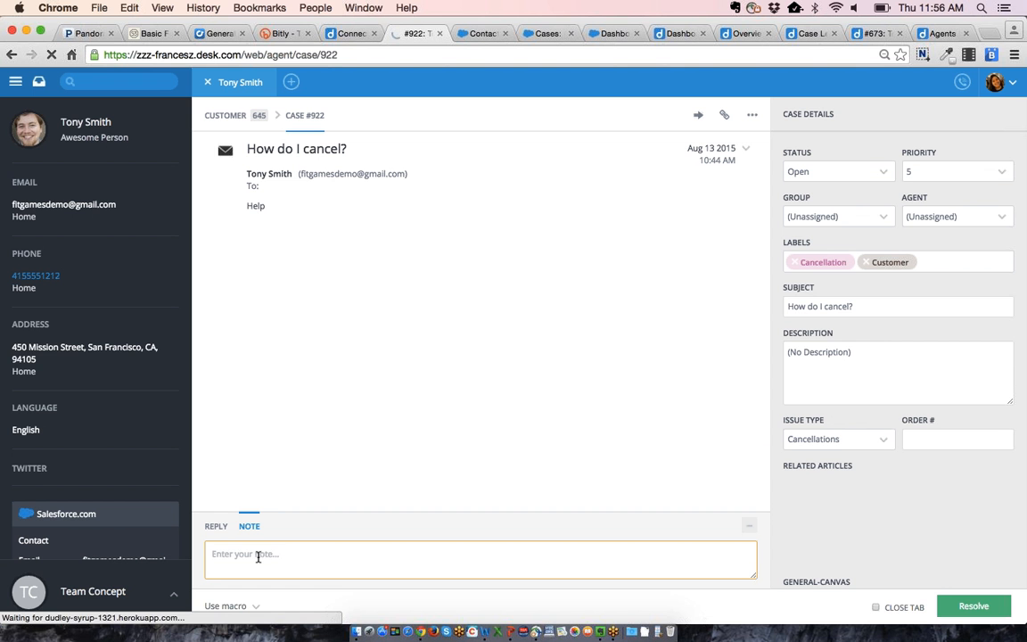
text(helpl)
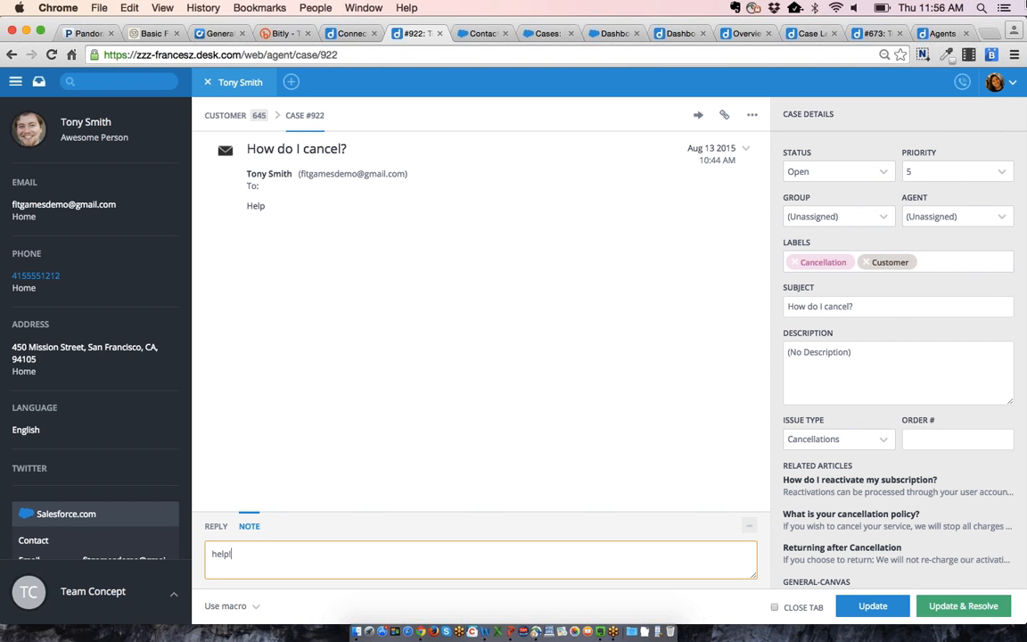
Assign the case to the Billing group and one of its agents, and update the case with the note.
click(851, 214)
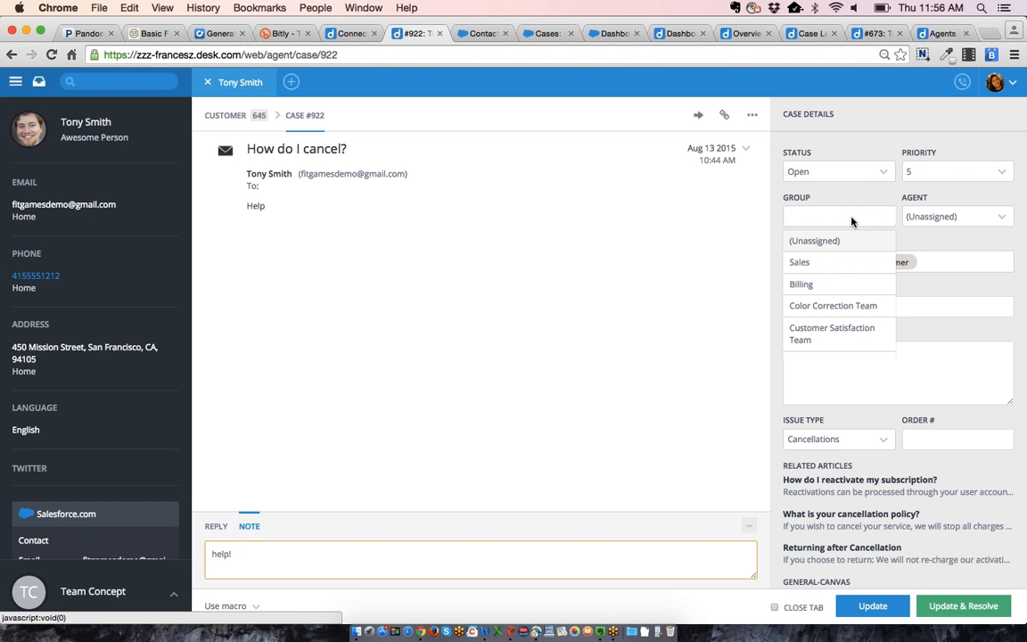
click(835, 283)
click(938, 217)
click(939, 264)
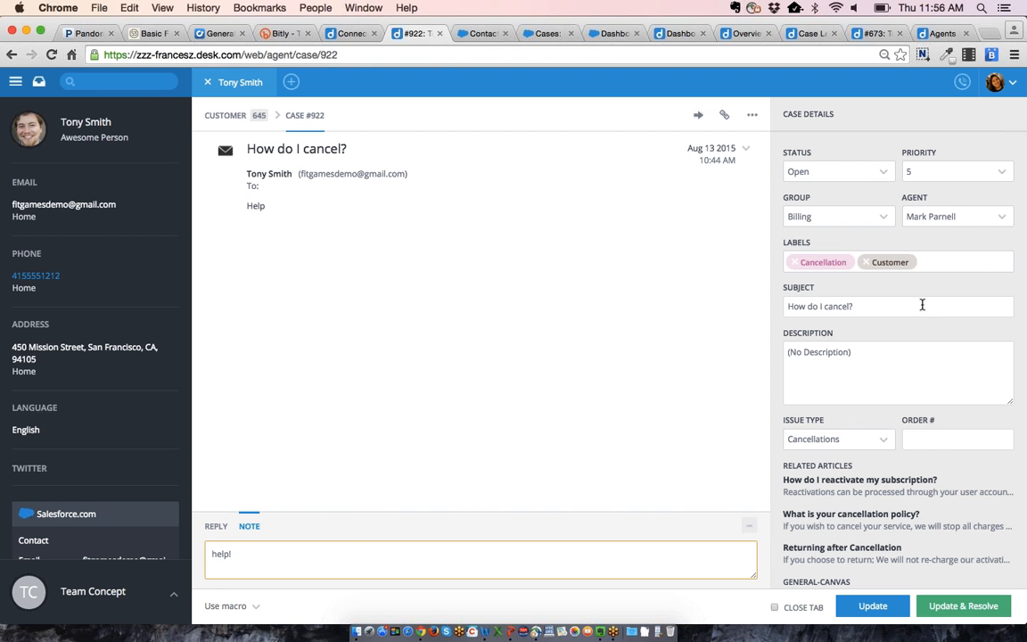
click(848, 607)
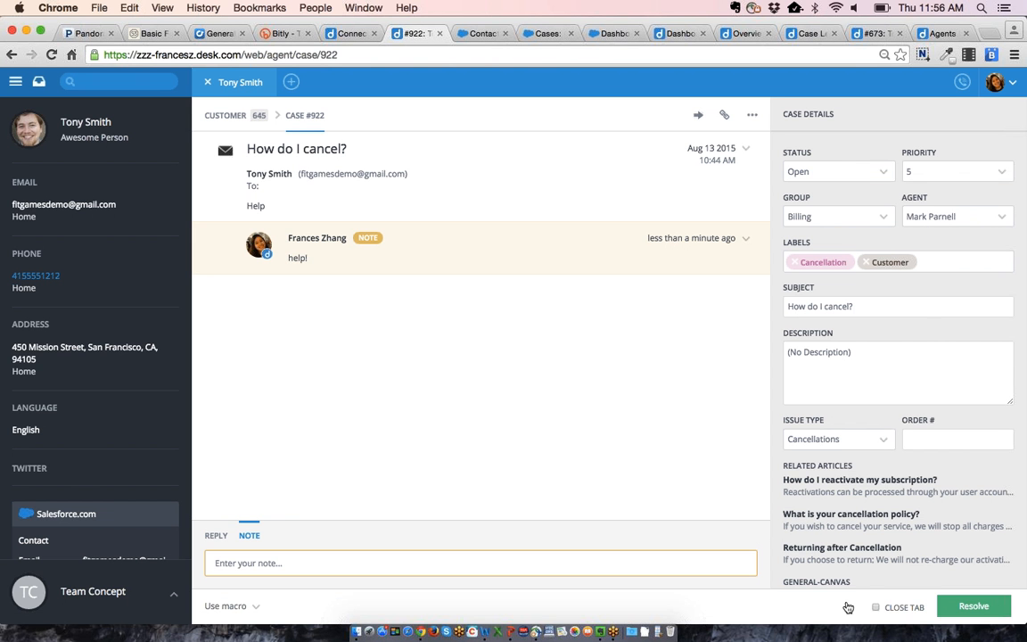